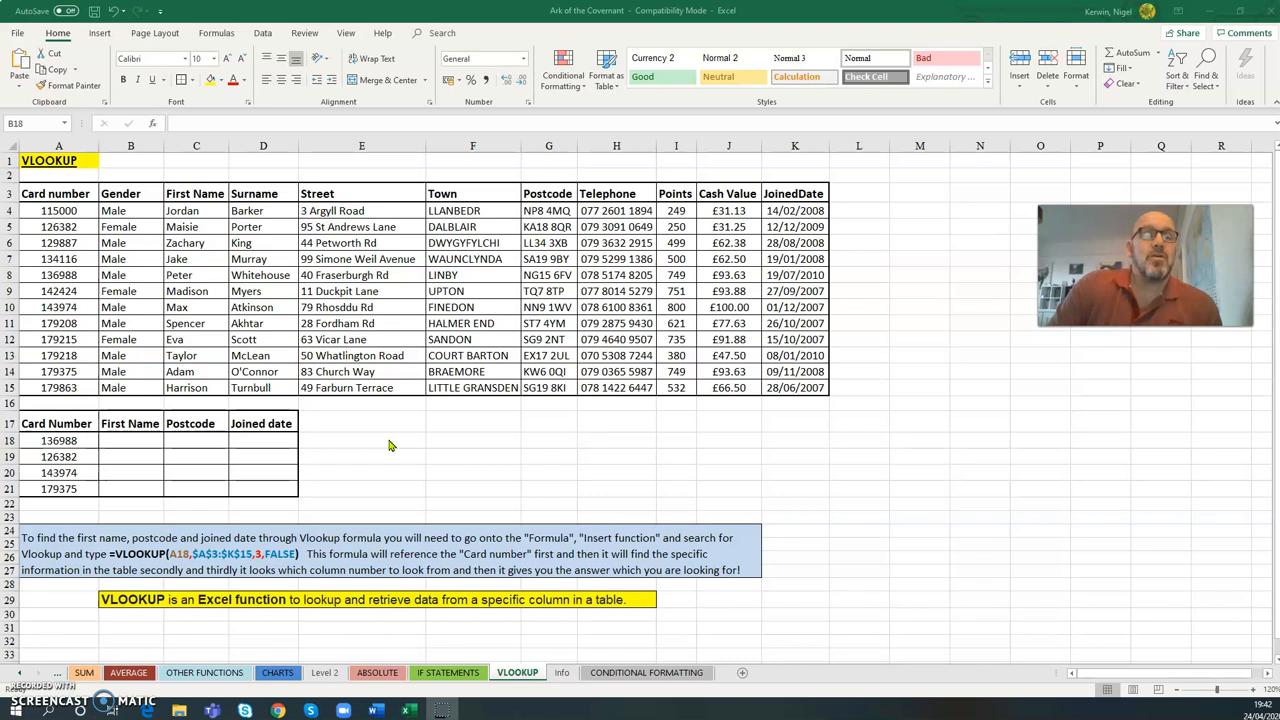
pyautogui.click(249, 600)
pyautogui.click(249, 600)
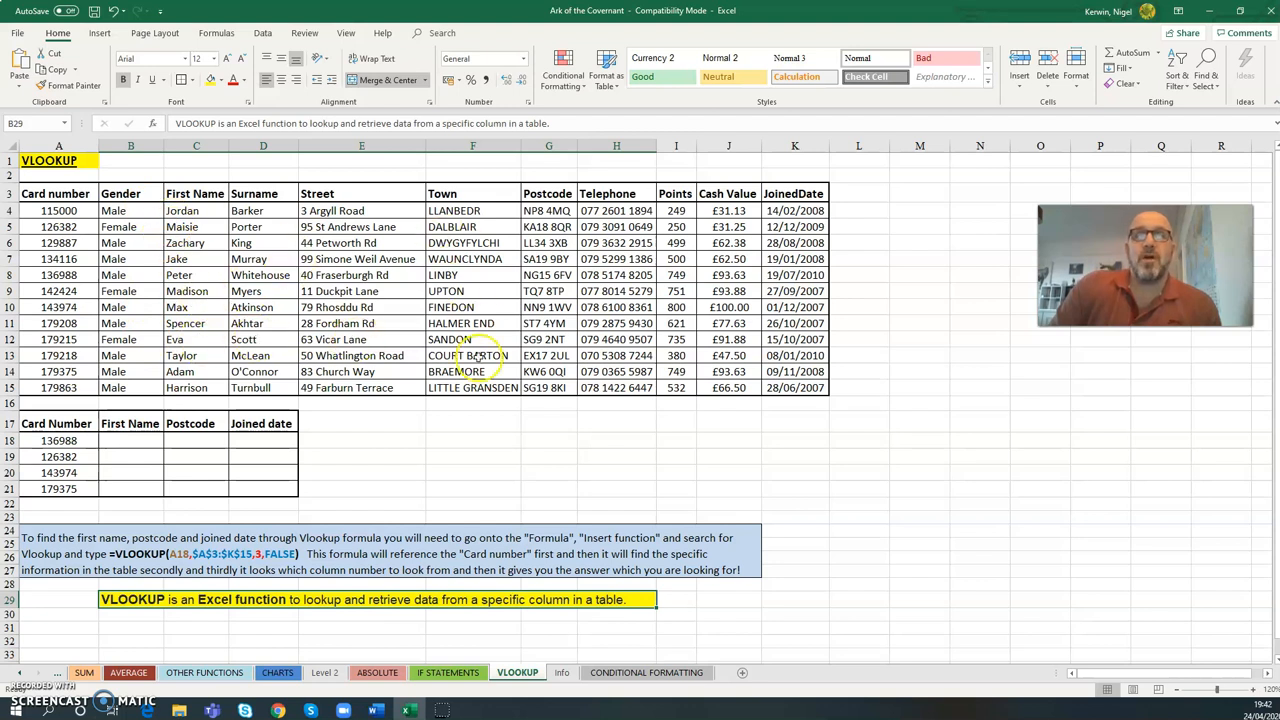
pyautogui.click(250, 551)
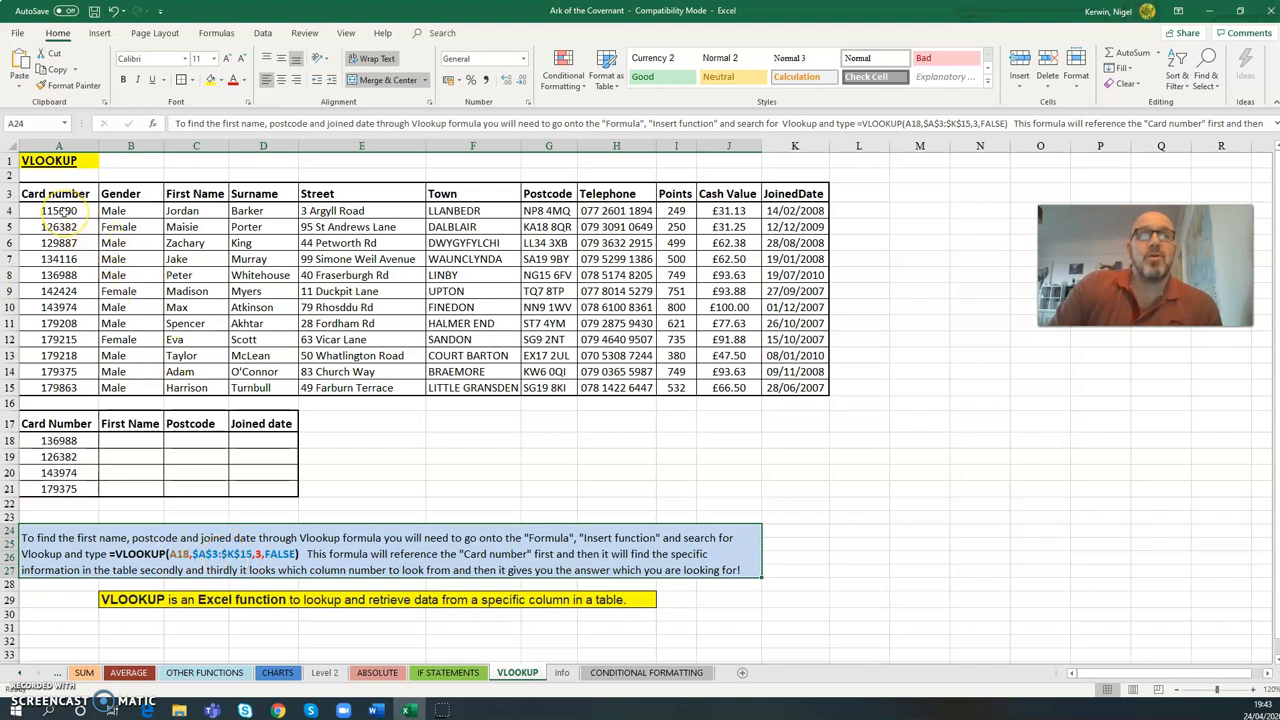
pyautogui.moveTo(62, 210); pyautogui.dragTo(787, 384)
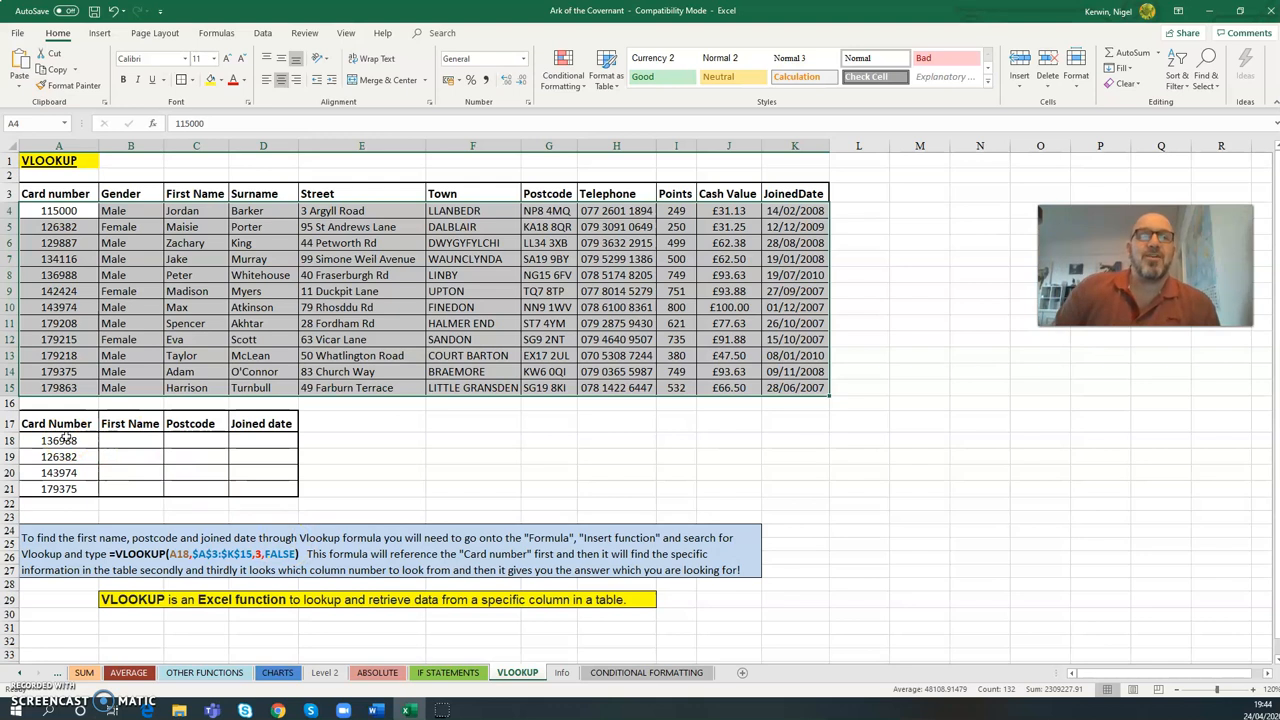
pyautogui.click(363, 453)
# - Insert a VLOOKUP function in cell B18 with A18 as the lookup value
pyautogui.click(146, 440)
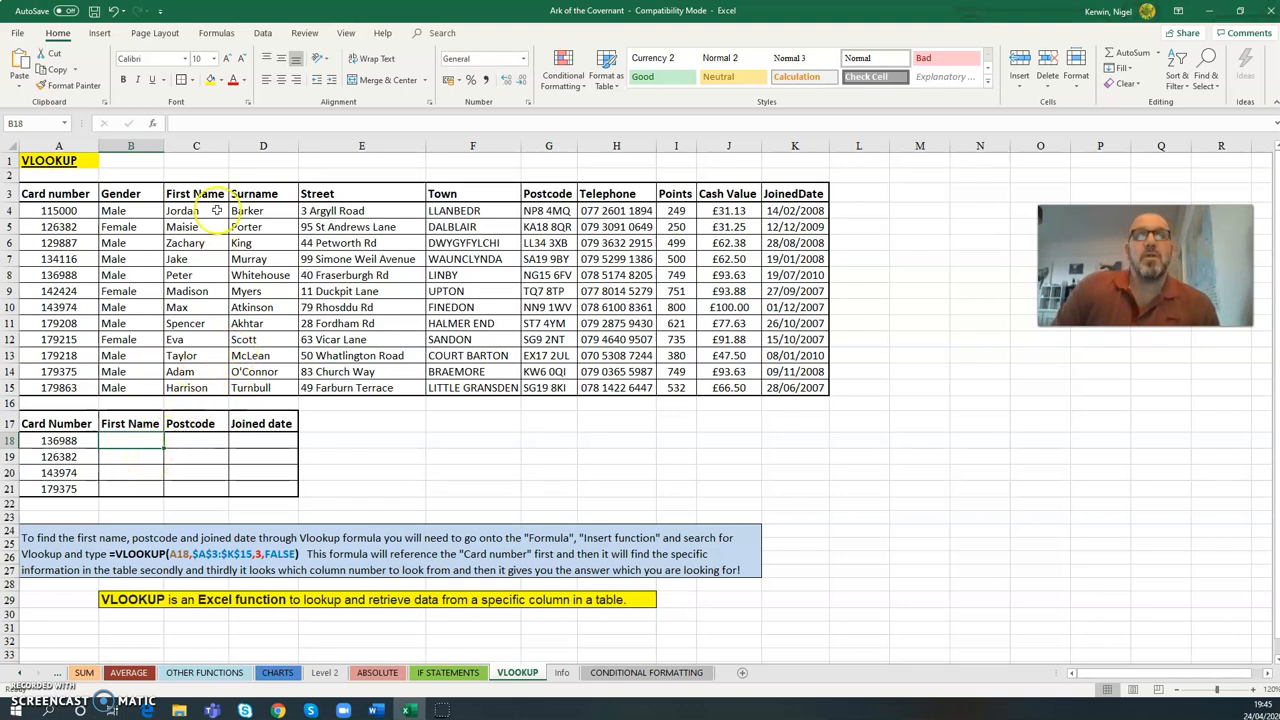
pyautogui.click(153, 125)
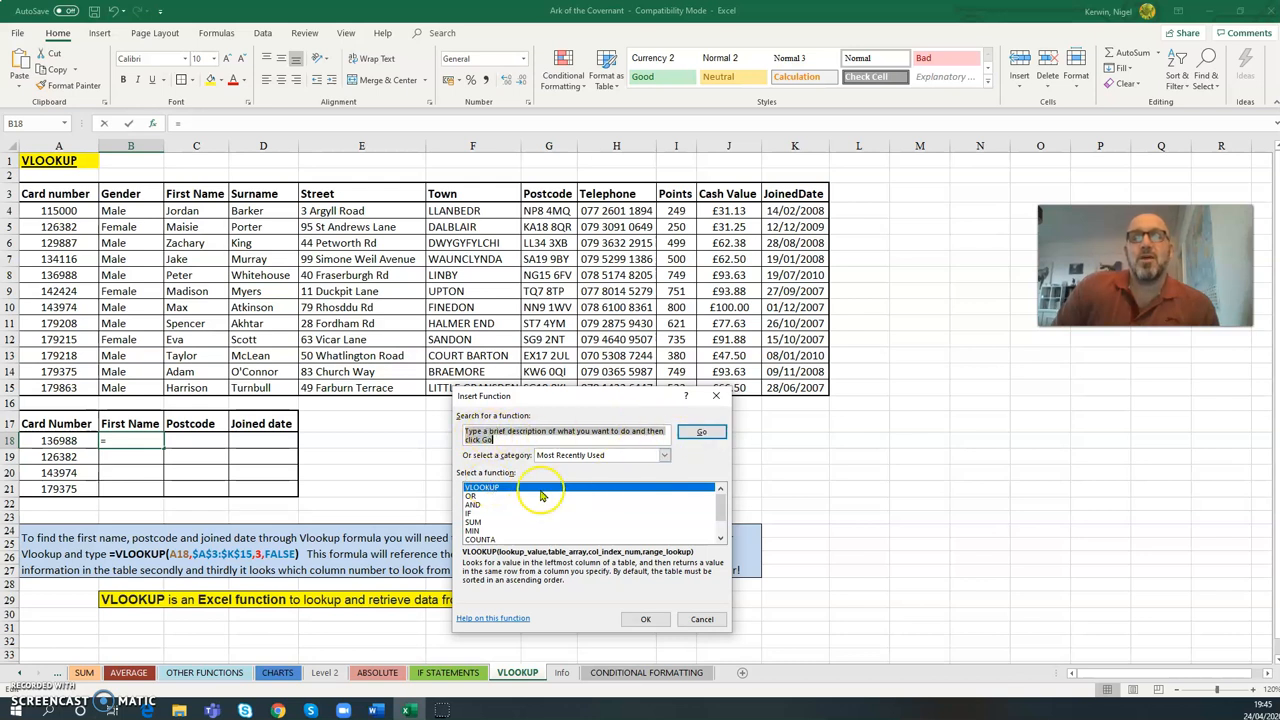
pyautogui.click(656, 621)
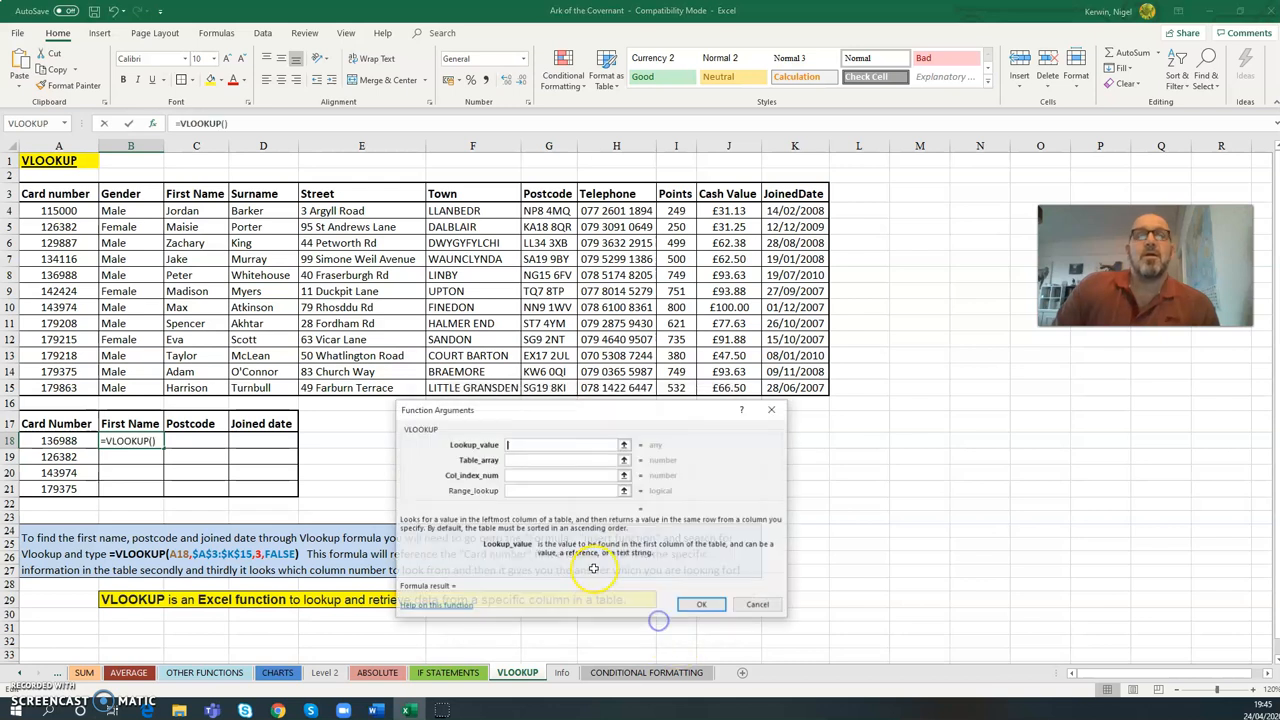
pyautogui.moveTo(491, 403); pyautogui.dragTo(404, 398)
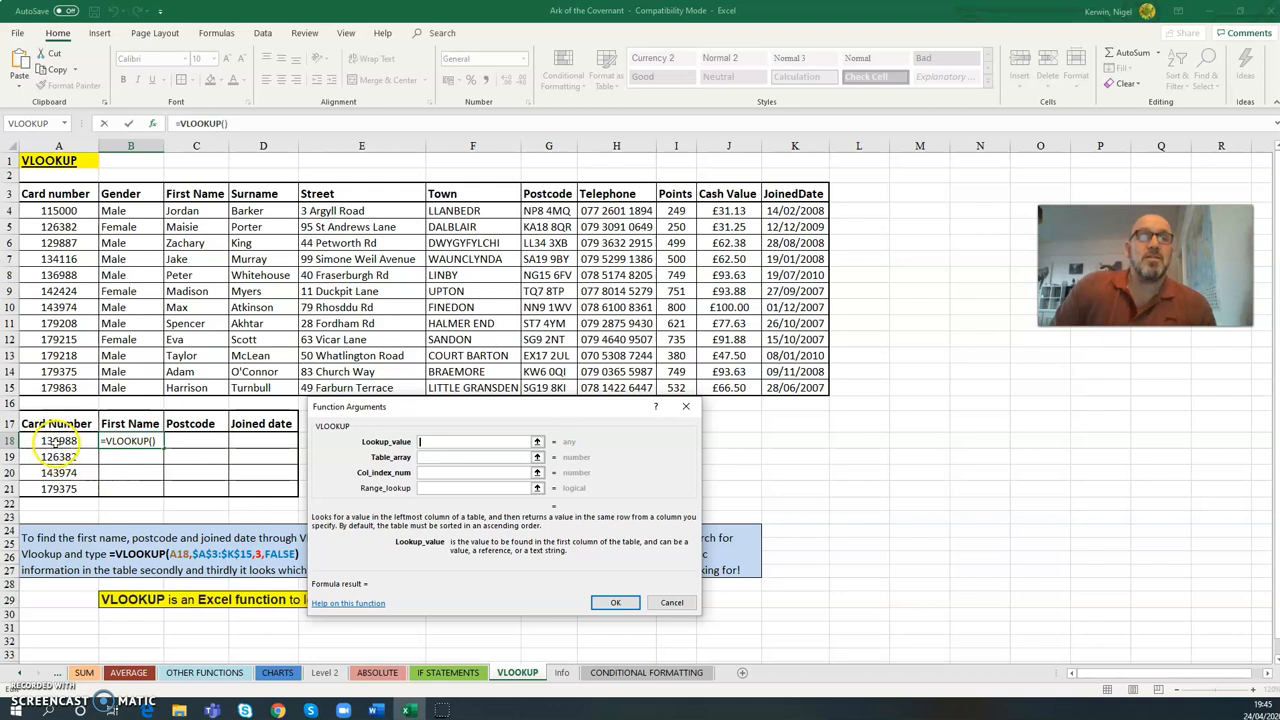
pyautogui.click(55, 440)
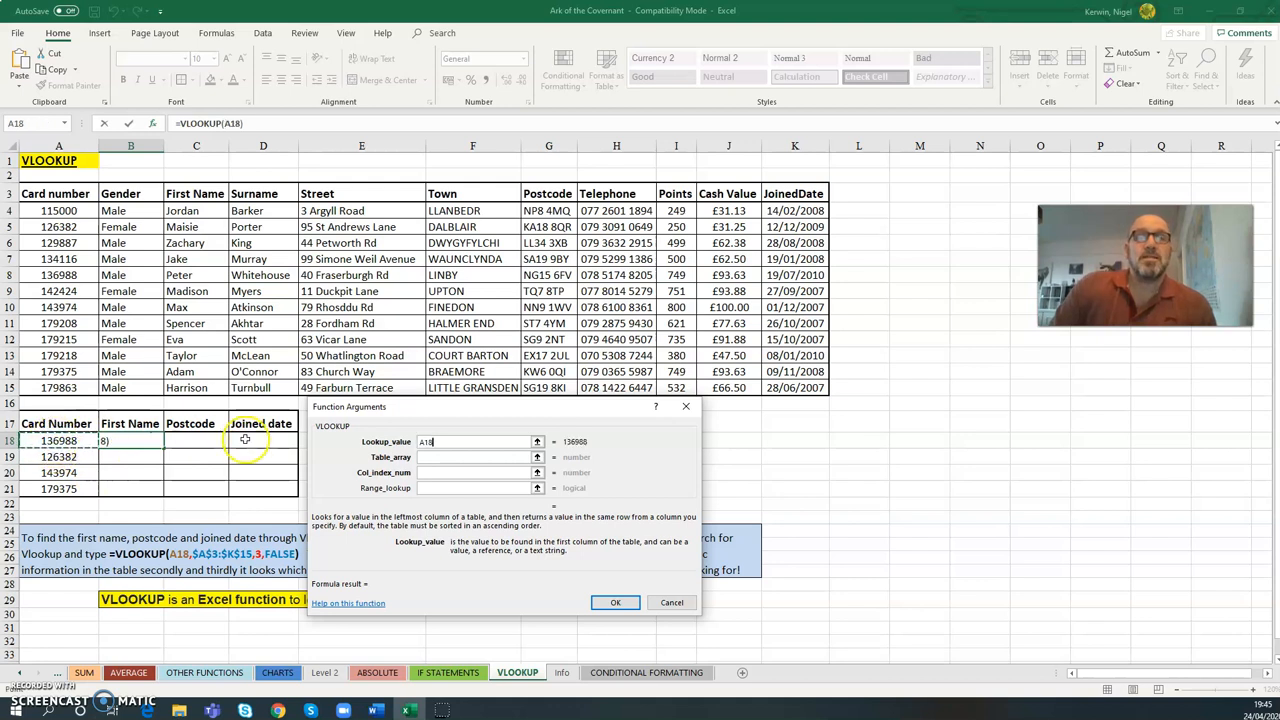
# - Set the VLOOKUP table array to the member data as the absolute range $A$4:$K$15
pyautogui.click(439, 456)
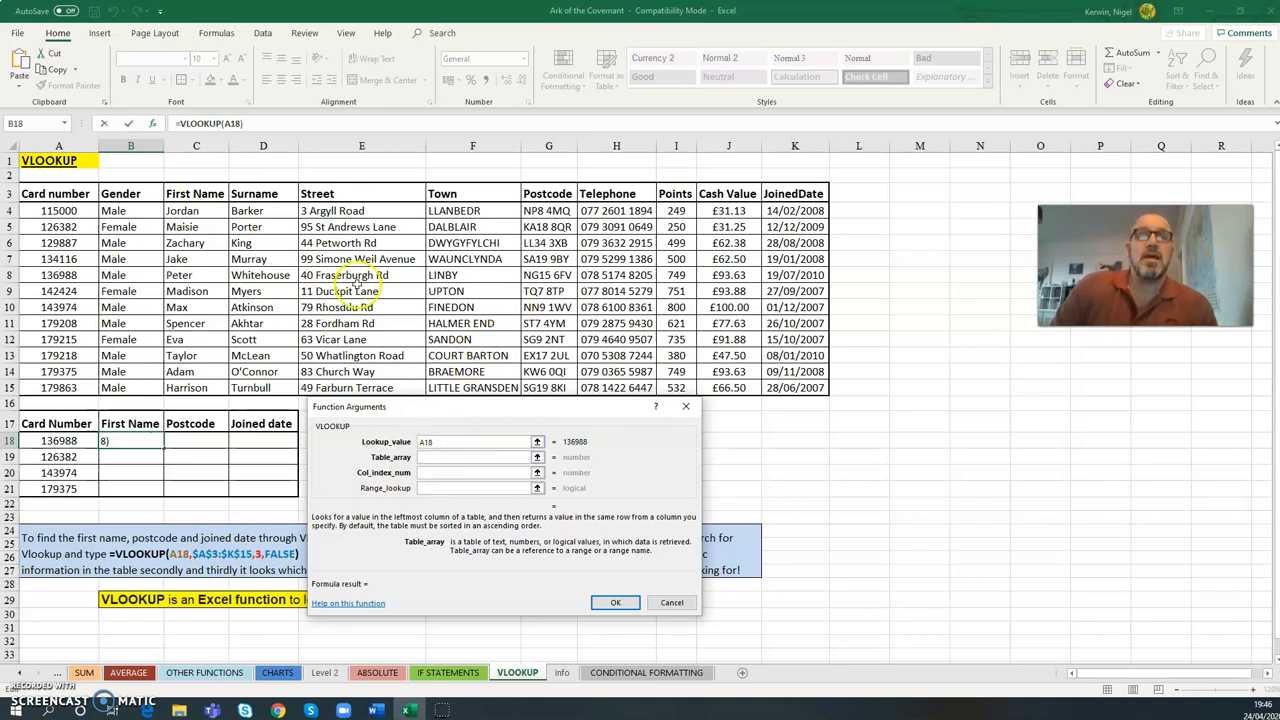
pyautogui.moveTo(82, 212); pyautogui.dragTo(778, 383)
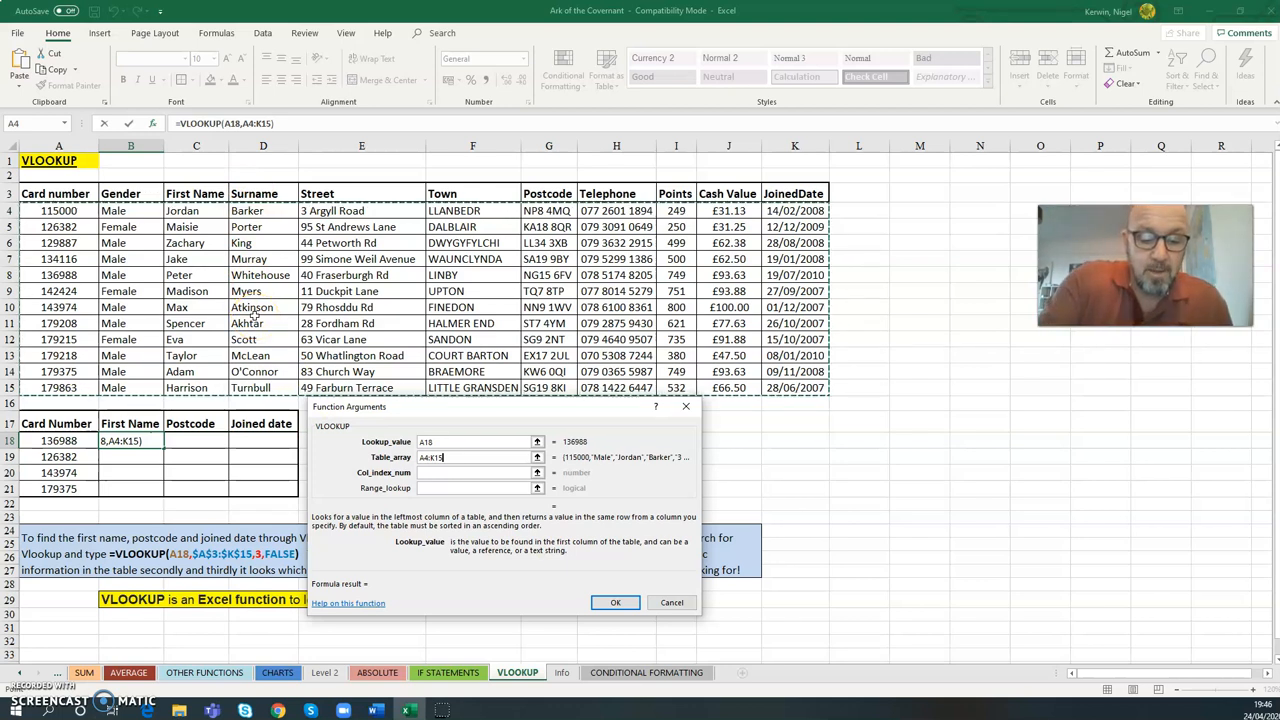
pyautogui.press('F4')
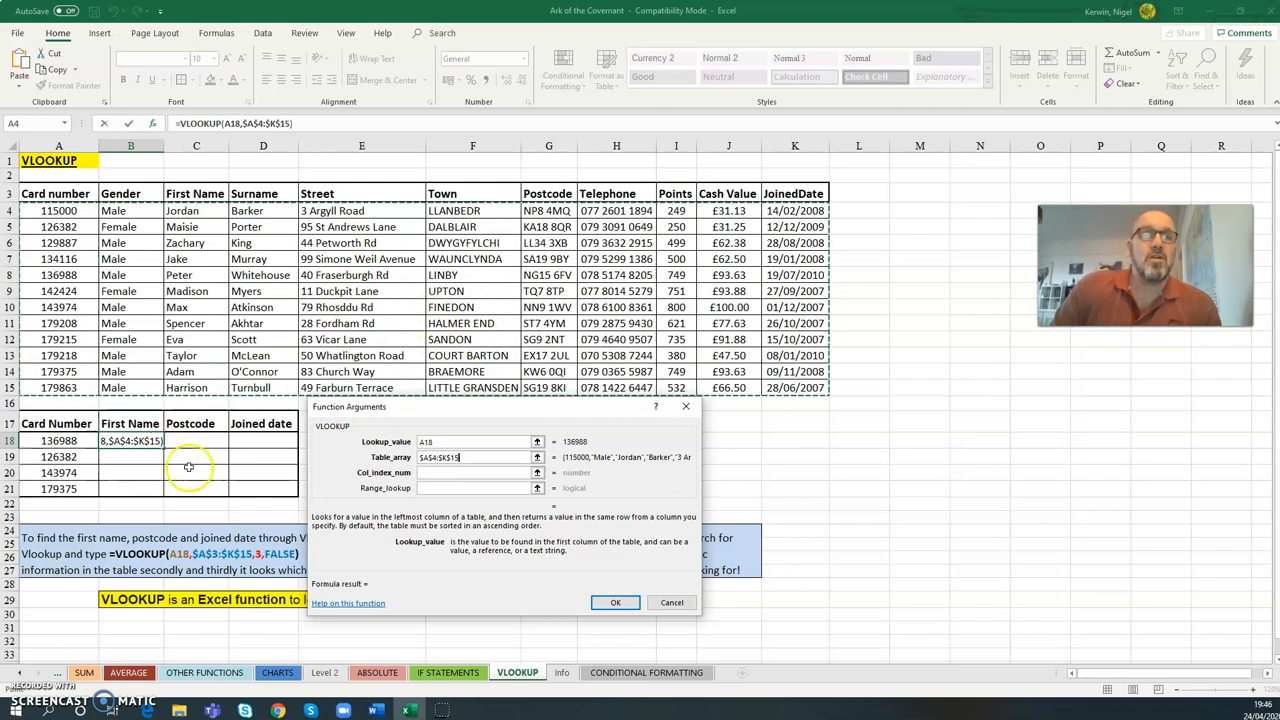
# - Set the column index number to 3 and the range lookup to false, and complete the B18 formula
pyautogui.click(426, 475)
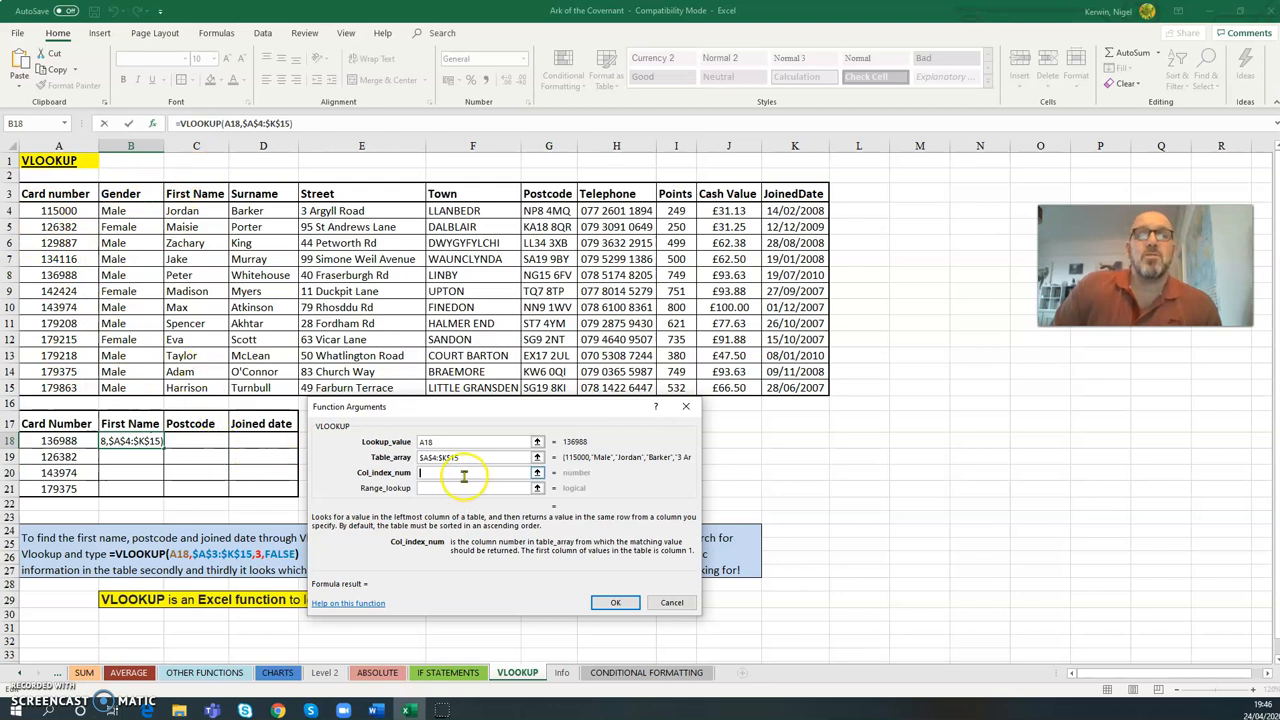
pyautogui.write('3')
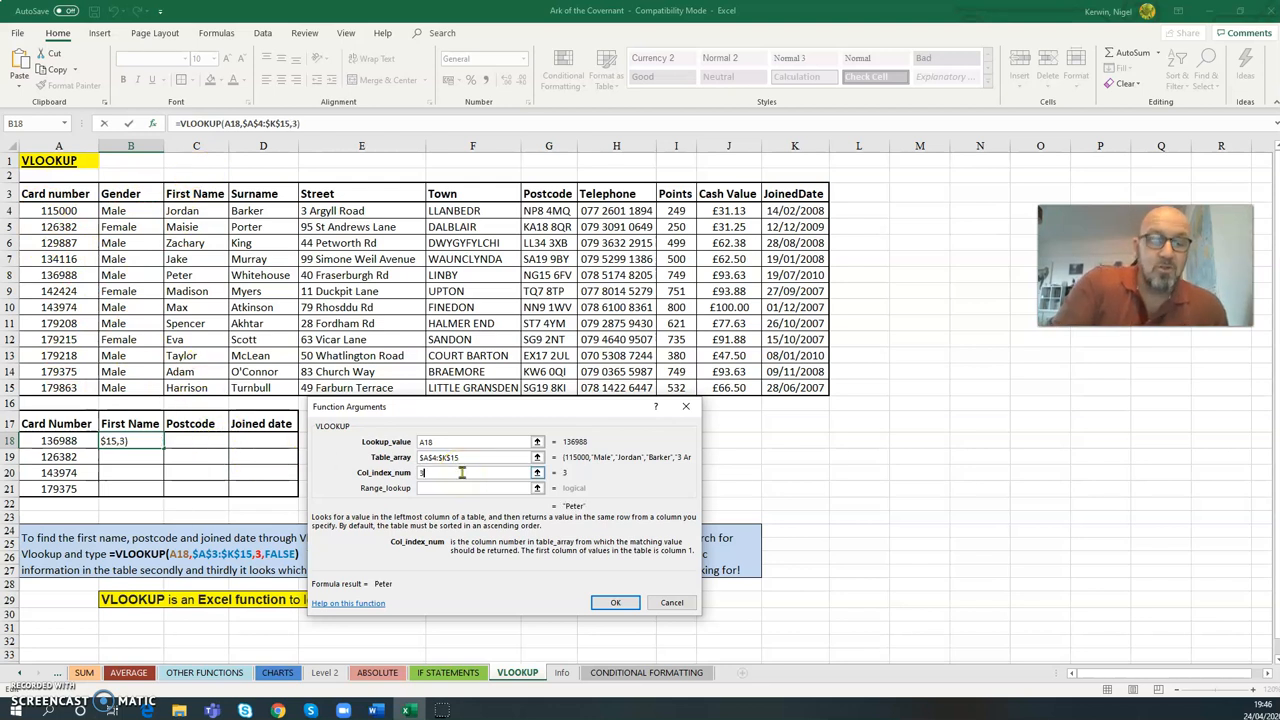
pyautogui.click(452, 487)
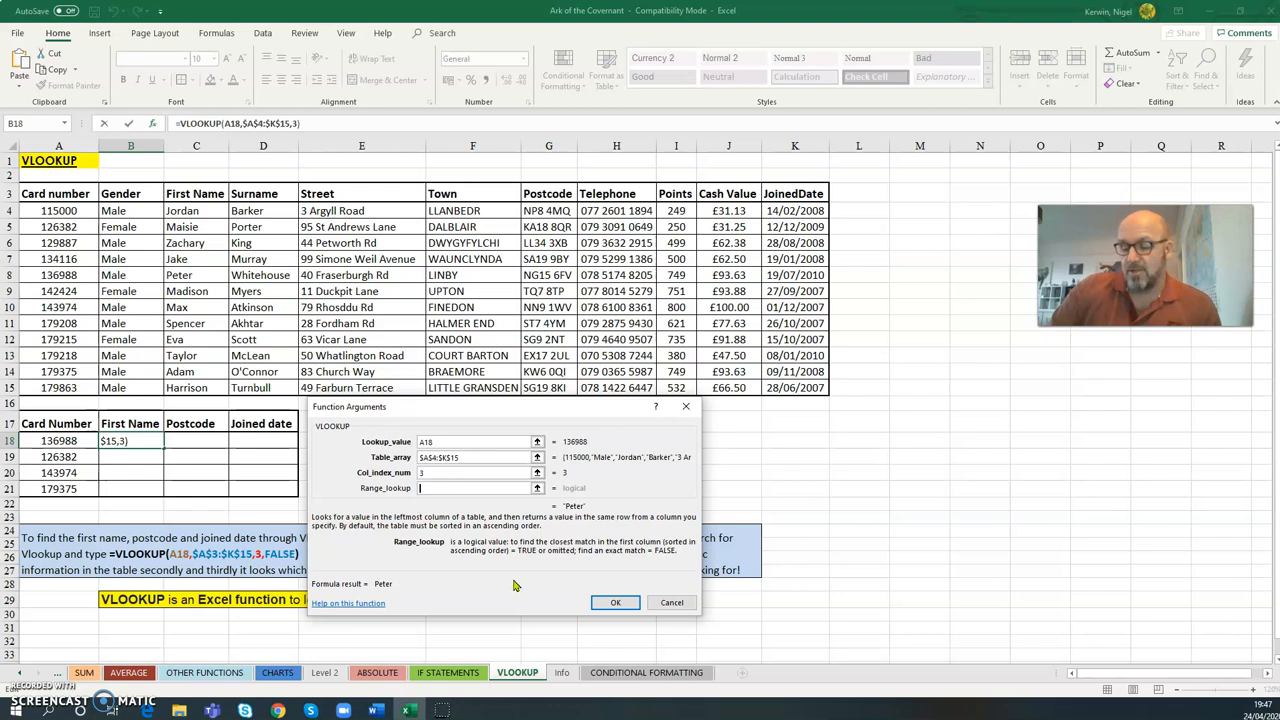
pyautogui.write('false')
pyautogui.click(617, 602)
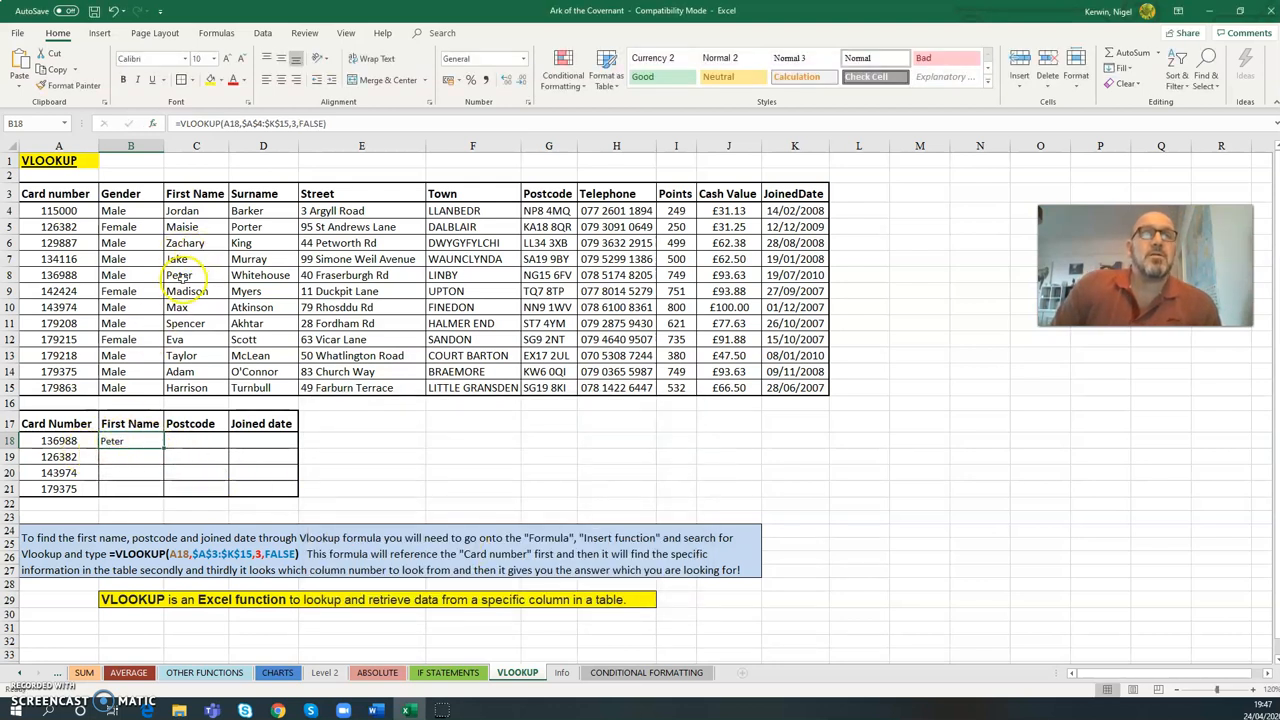
# - Compare the B18 result with its row in the data table, and fill the formula down to B21
pyautogui.click(73, 273)
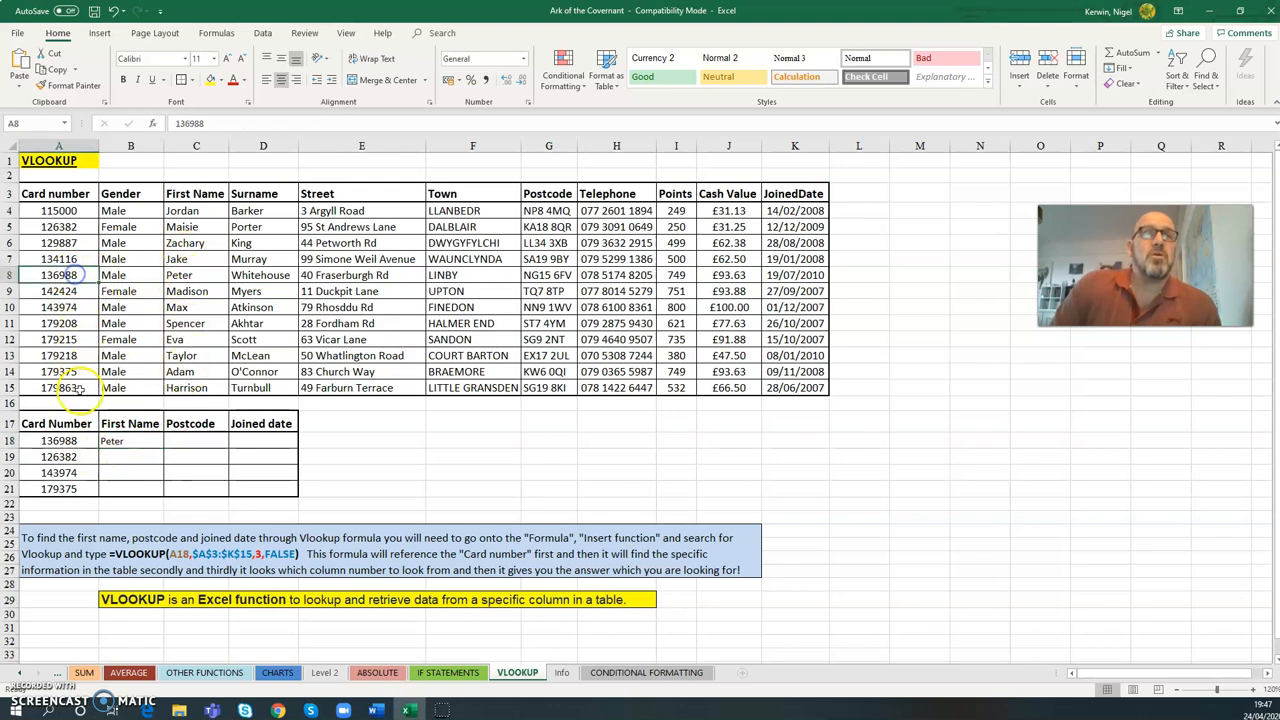
pyautogui.click(145, 441)
pyautogui.moveTo(163, 449); pyautogui.dragTo(163, 496)
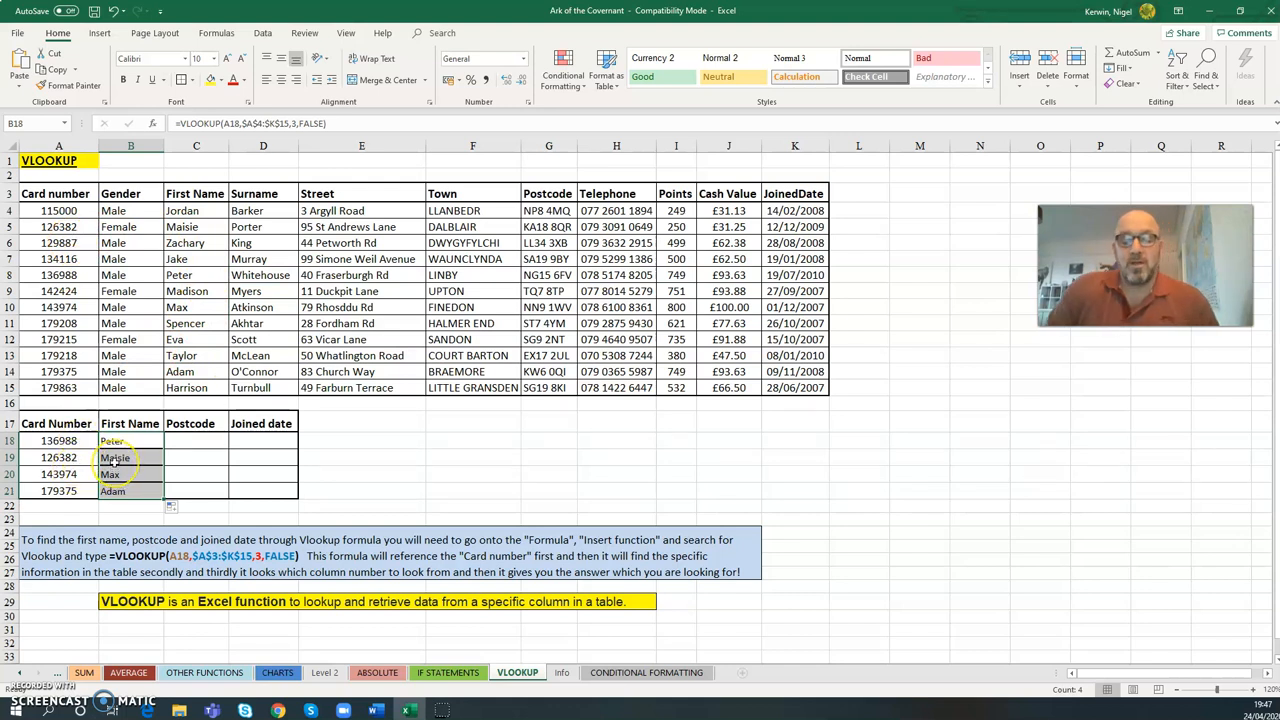
# - Clear the First Name results in B18:B21, and undo both the clearing and the fill-down
pyautogui.press('Delete')
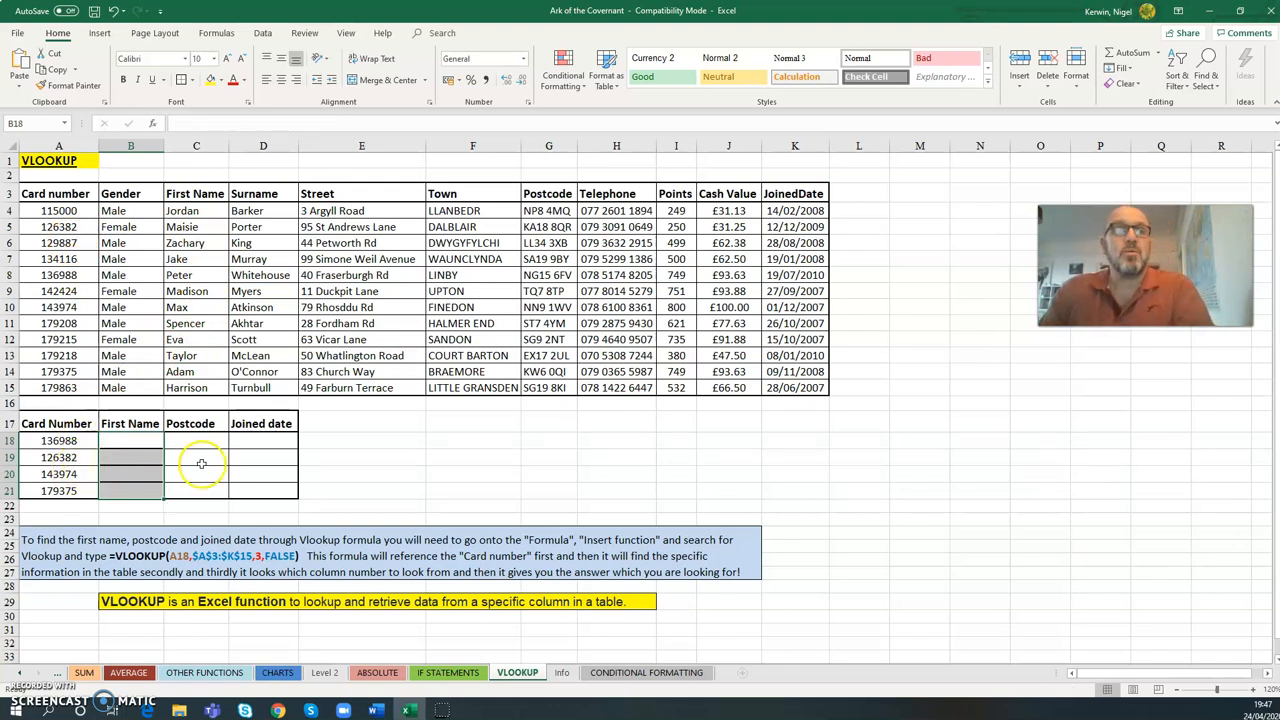
pyautogui.click(389, 459)
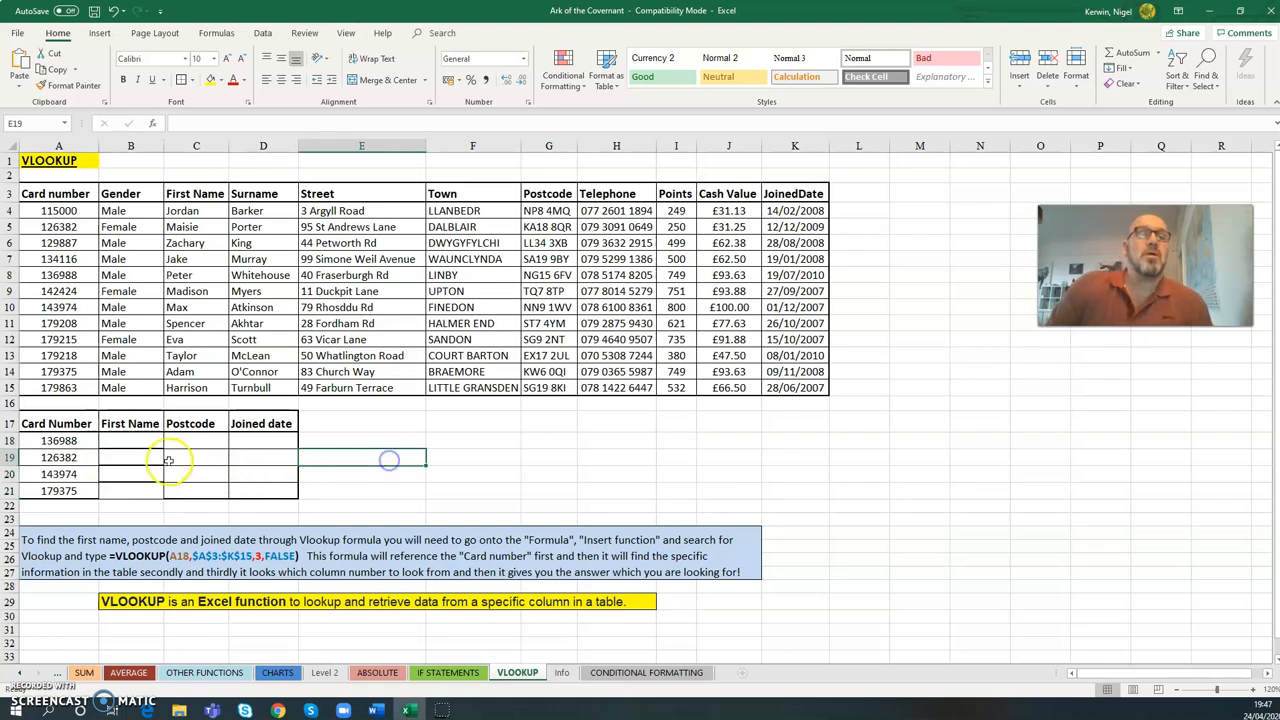
pyautogui.click(115, 12)
pyautogui.click(115, 12)
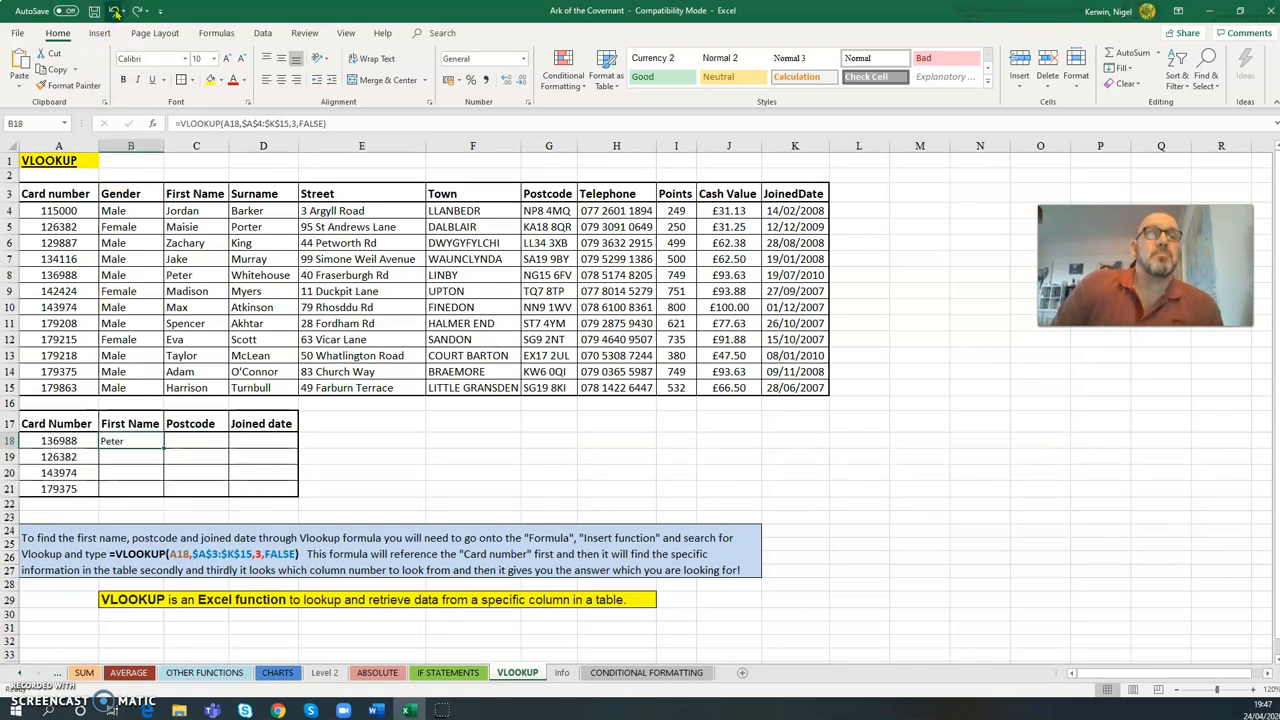
pyautogui.click(188, 442)
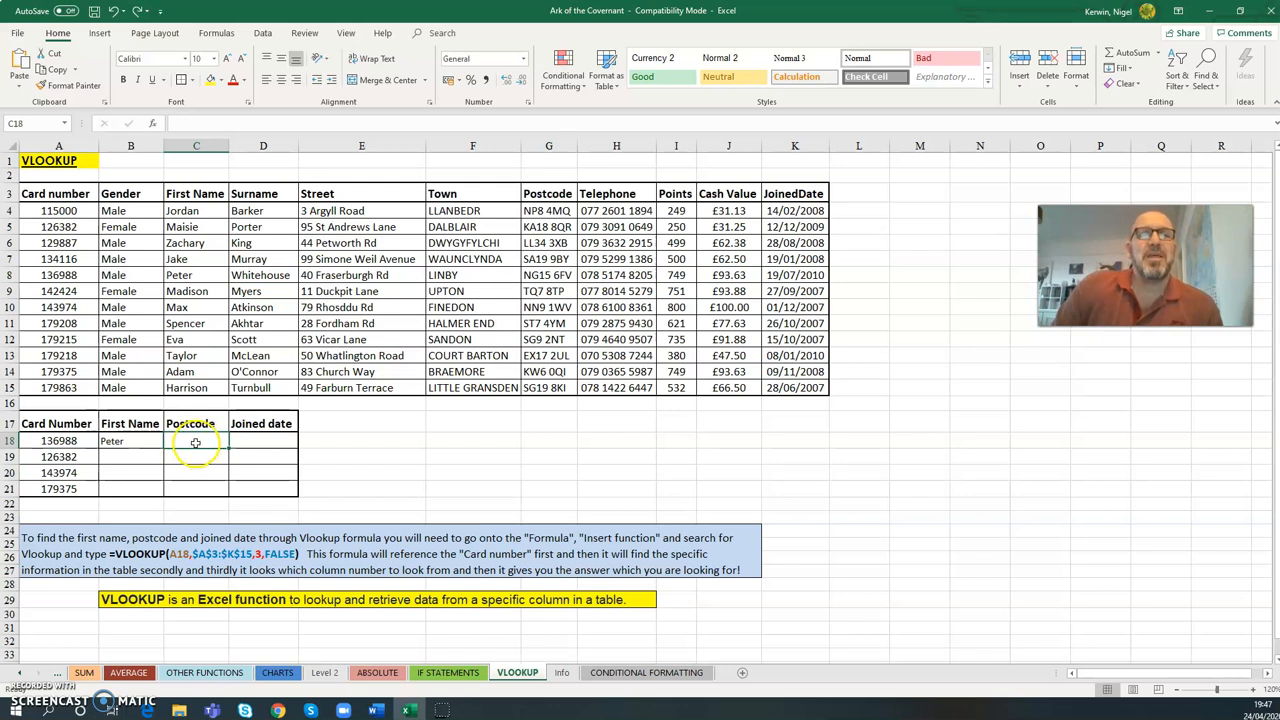
pyautogui.click(153, 123)
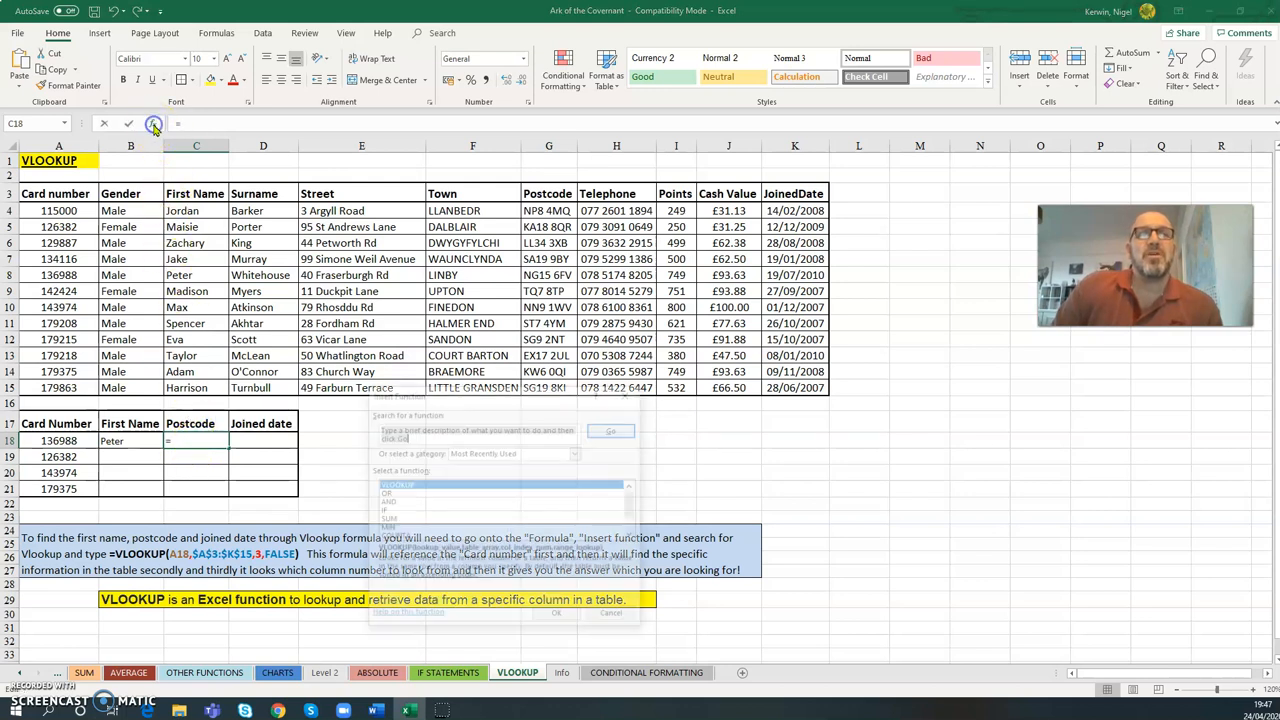
pyautogui.click(400, 485)
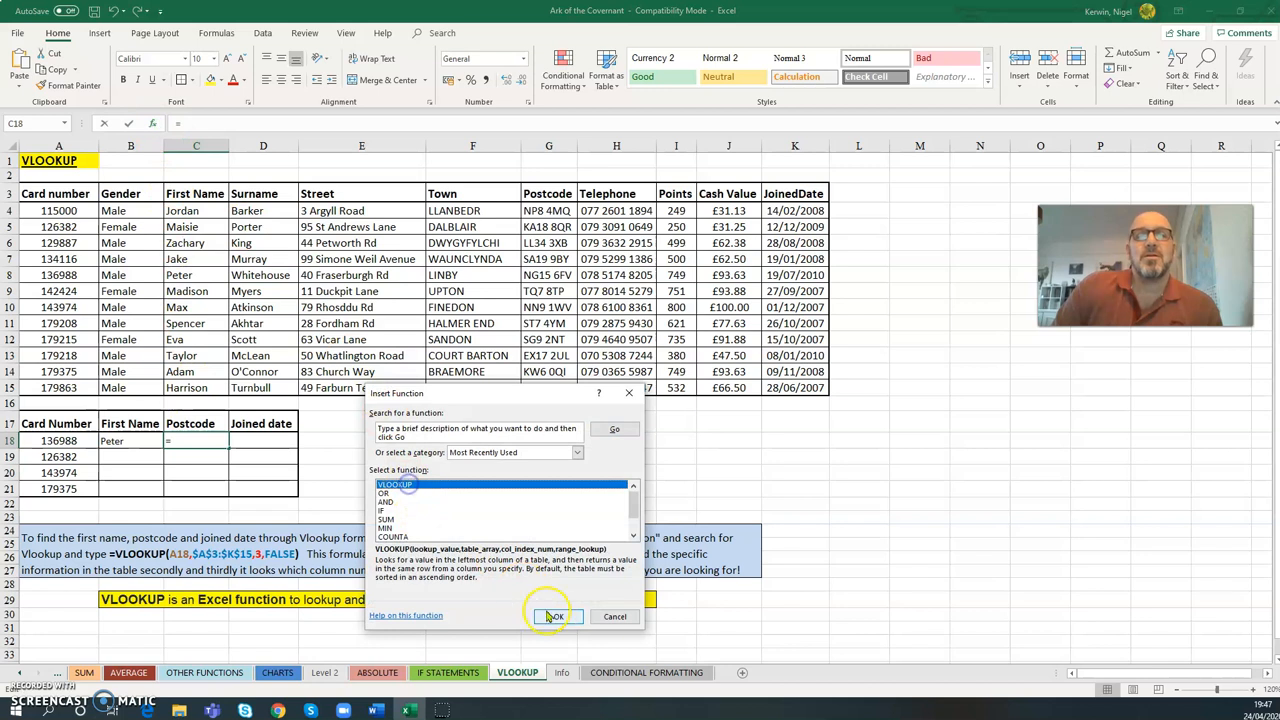
pyautogui.click(557, 616)
pyautogui.moveTo(443, 408); pyautogui.dragTo(483, 408)
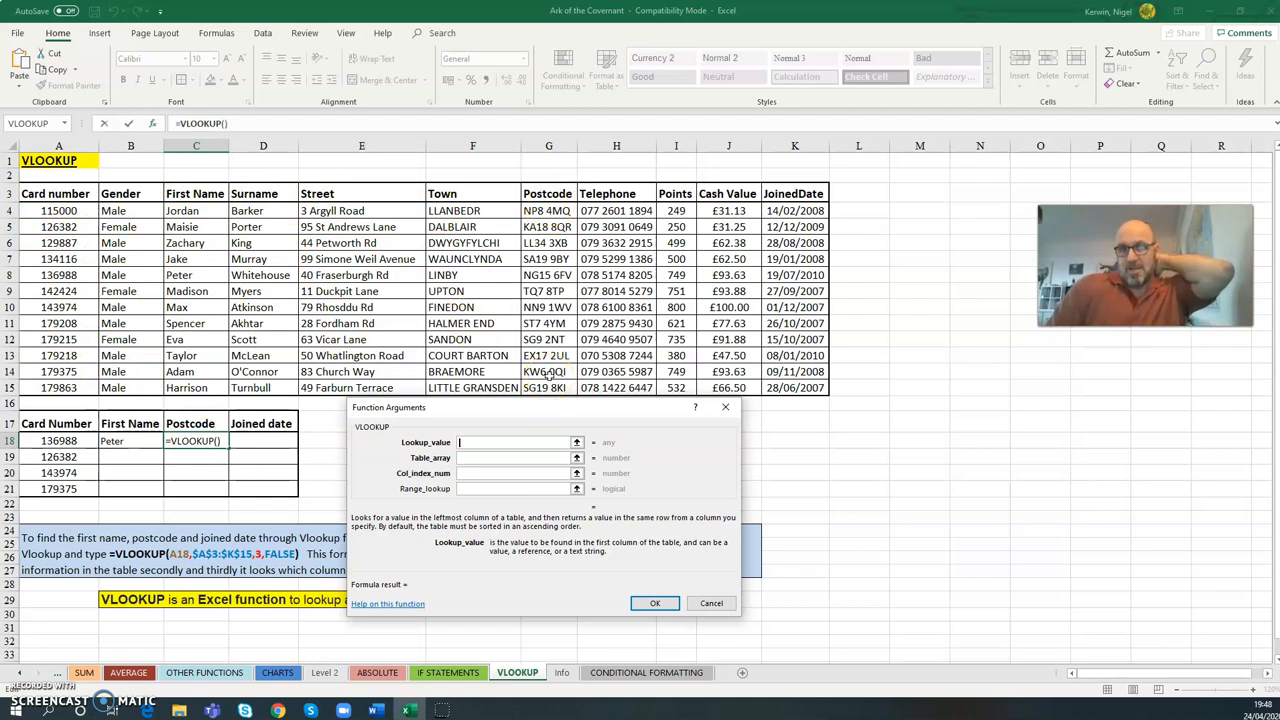
pyautogui.click(710, 603)
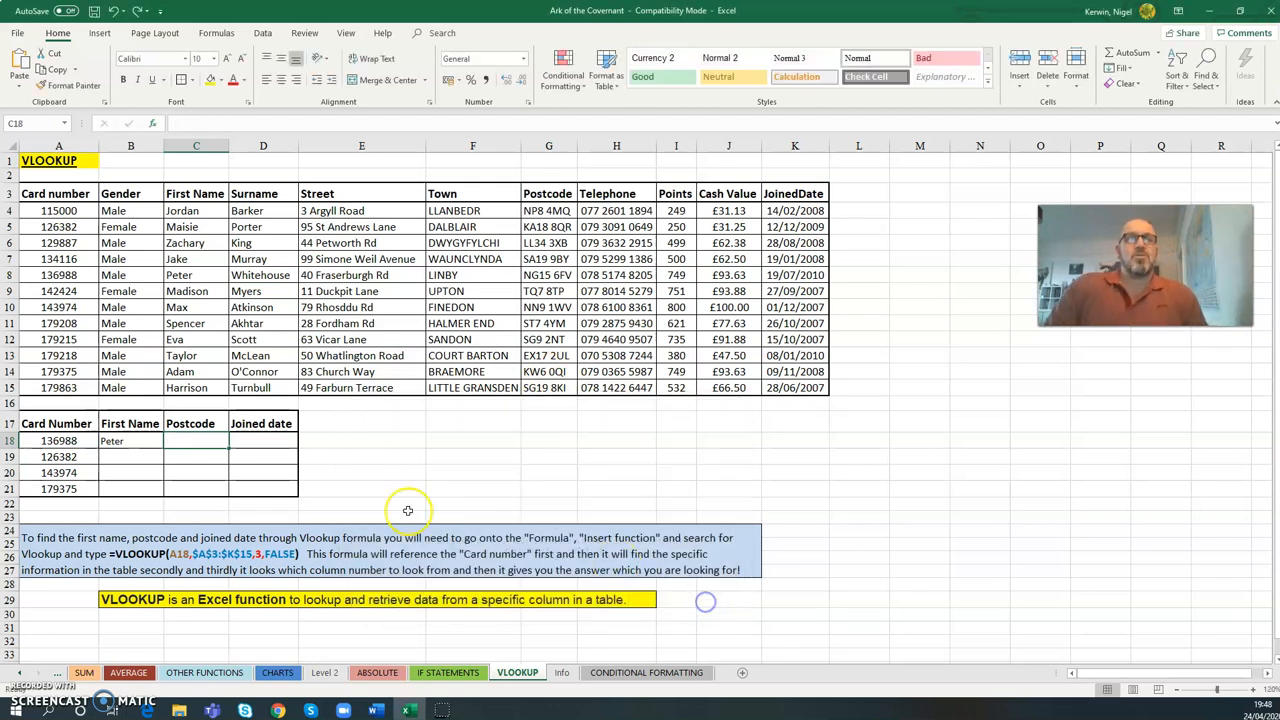
pyautogui.click(264, 442)
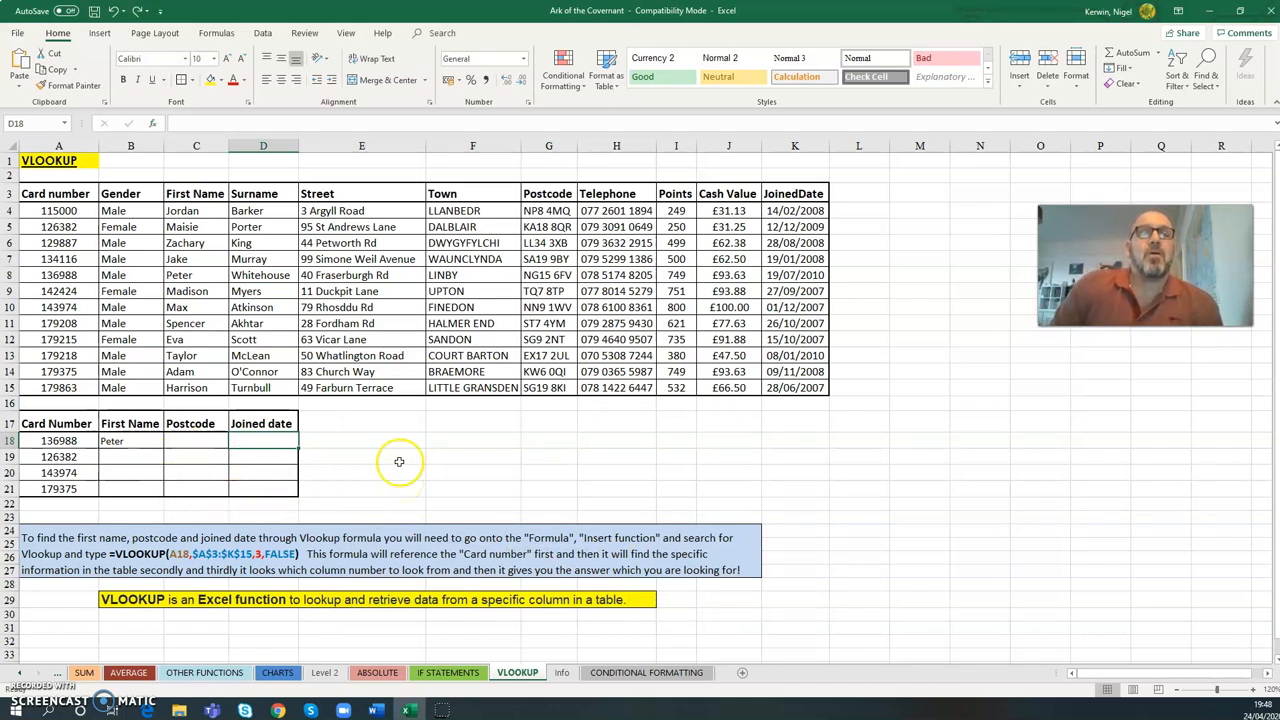
pyautogui.click(116, 440)
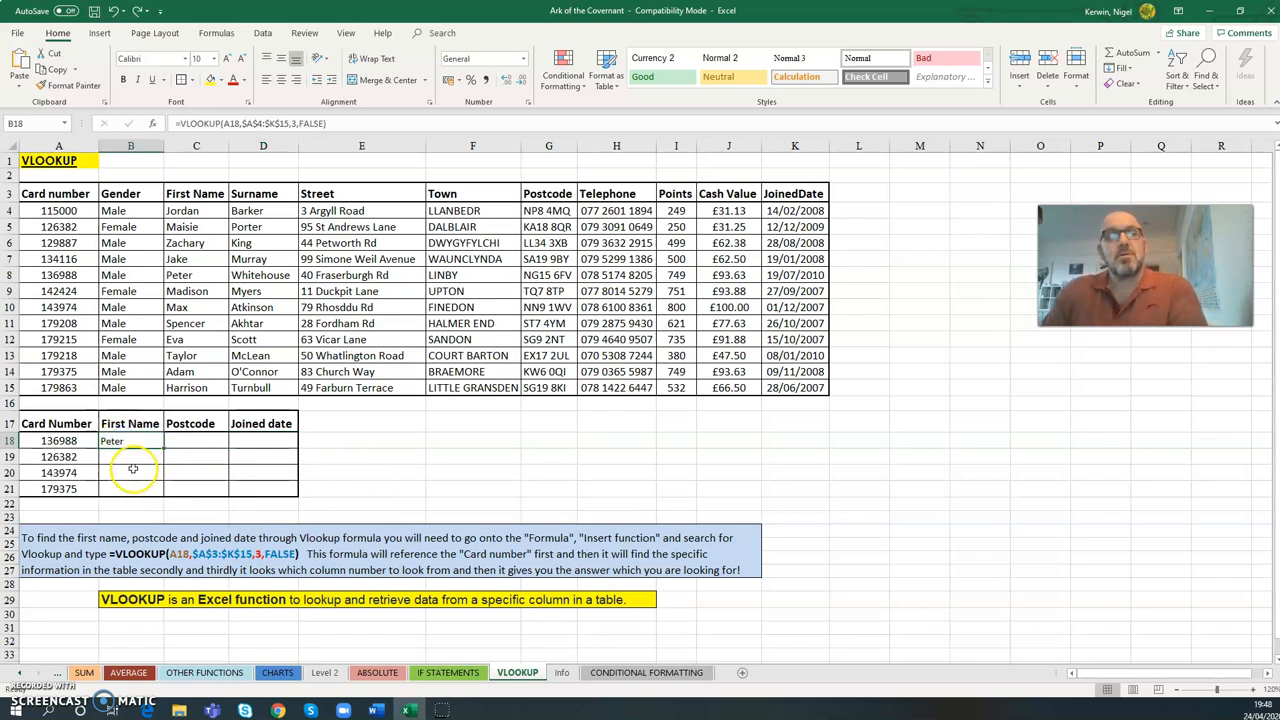
# - Search the function list for Vlookup and insert the VLOOKUP function in cell B19
pyautogui.click(126, 461)
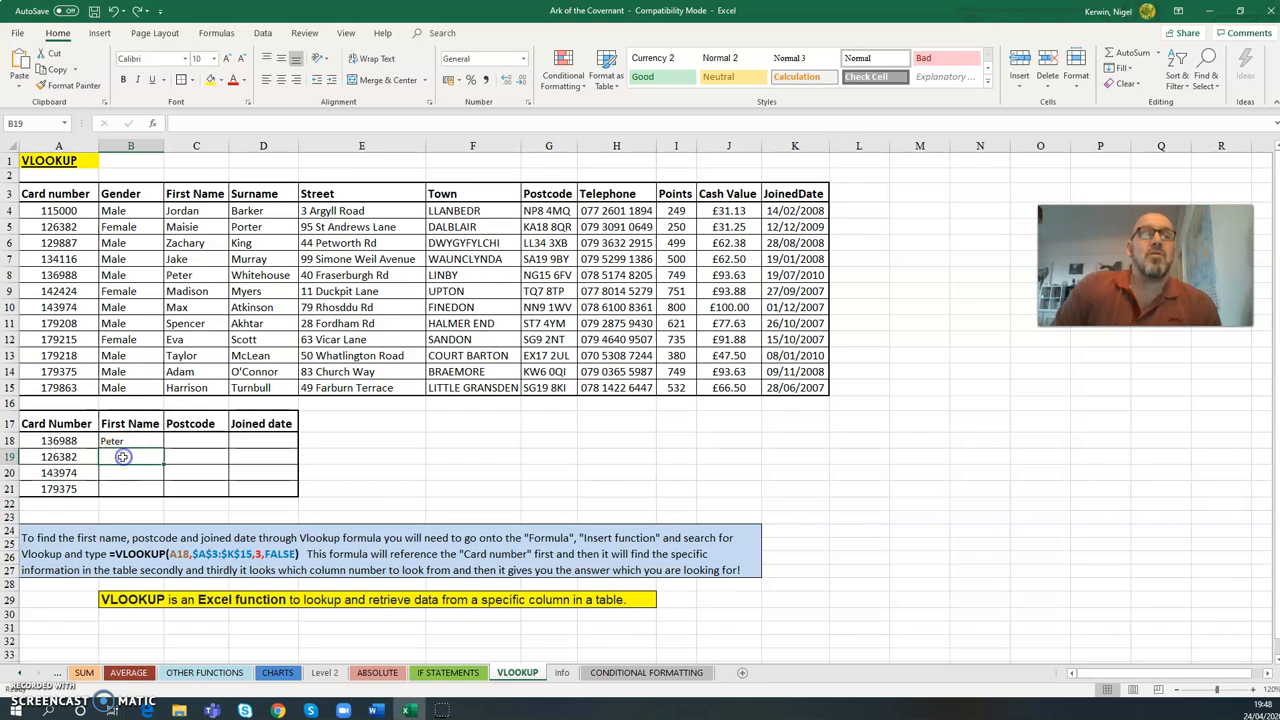
pyautogui.click(153, 124)
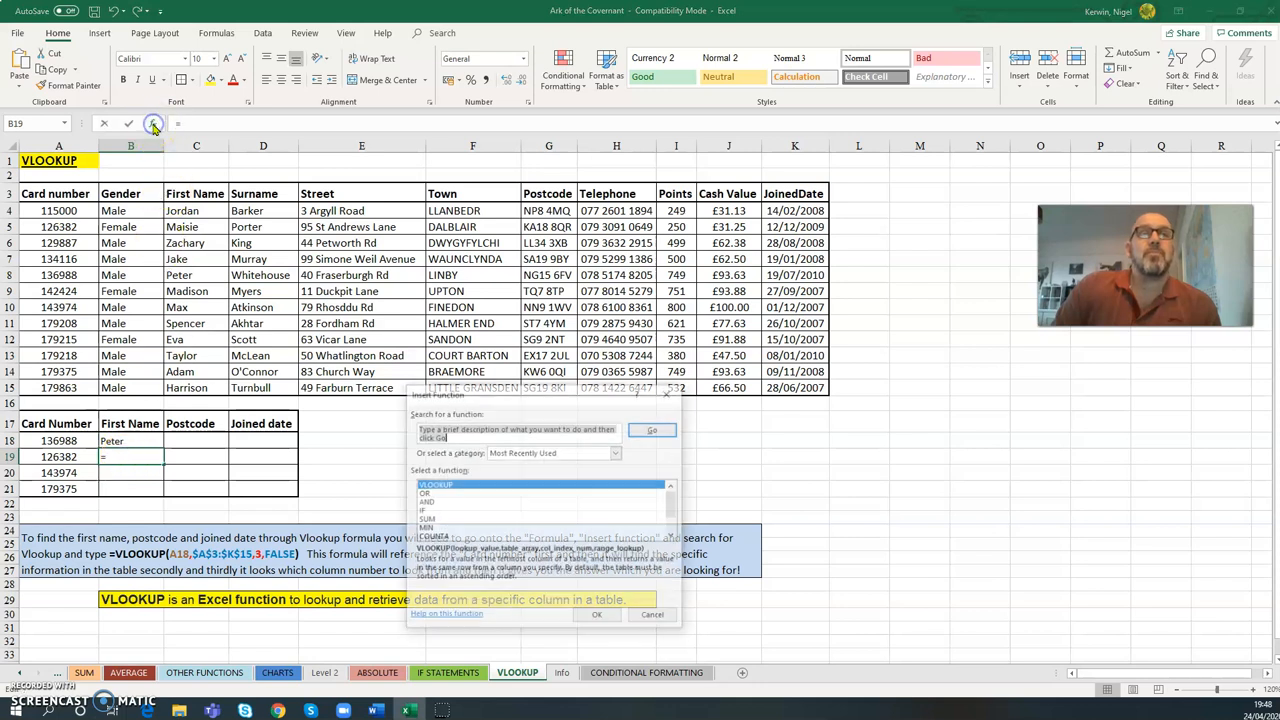
pyautogui.click(654, 429)
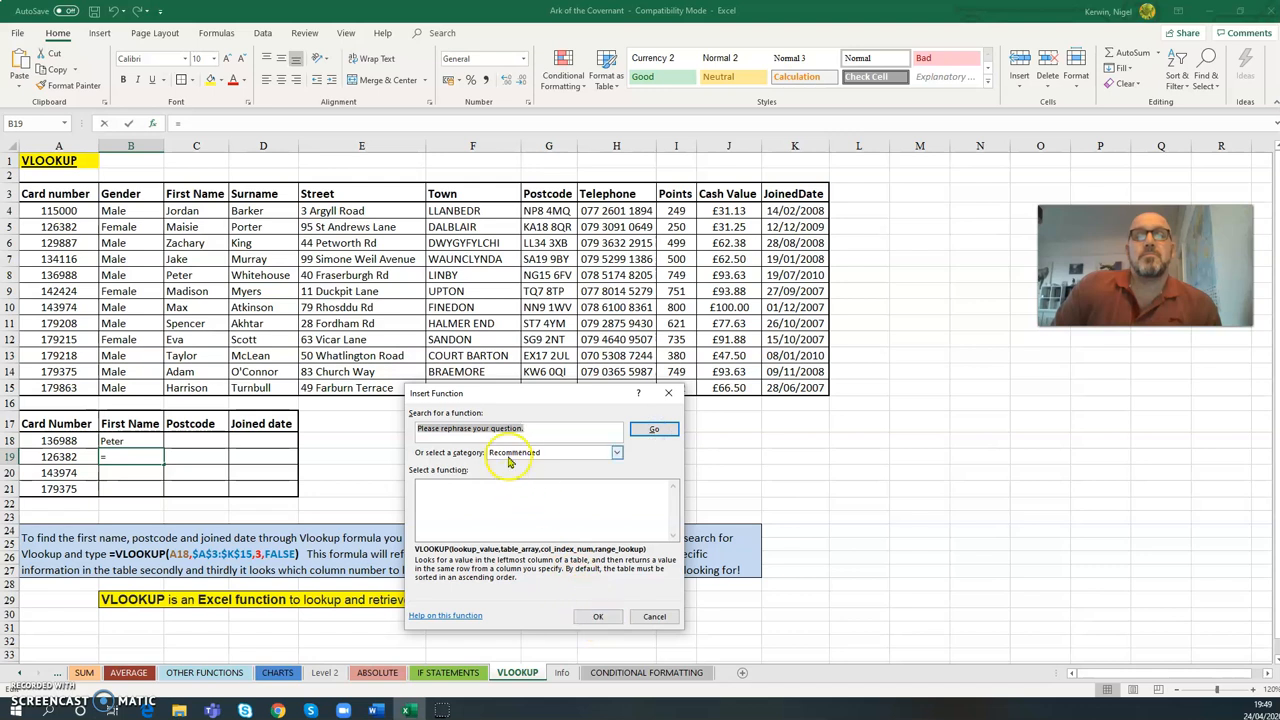
pyautogui.write('Vlookup')
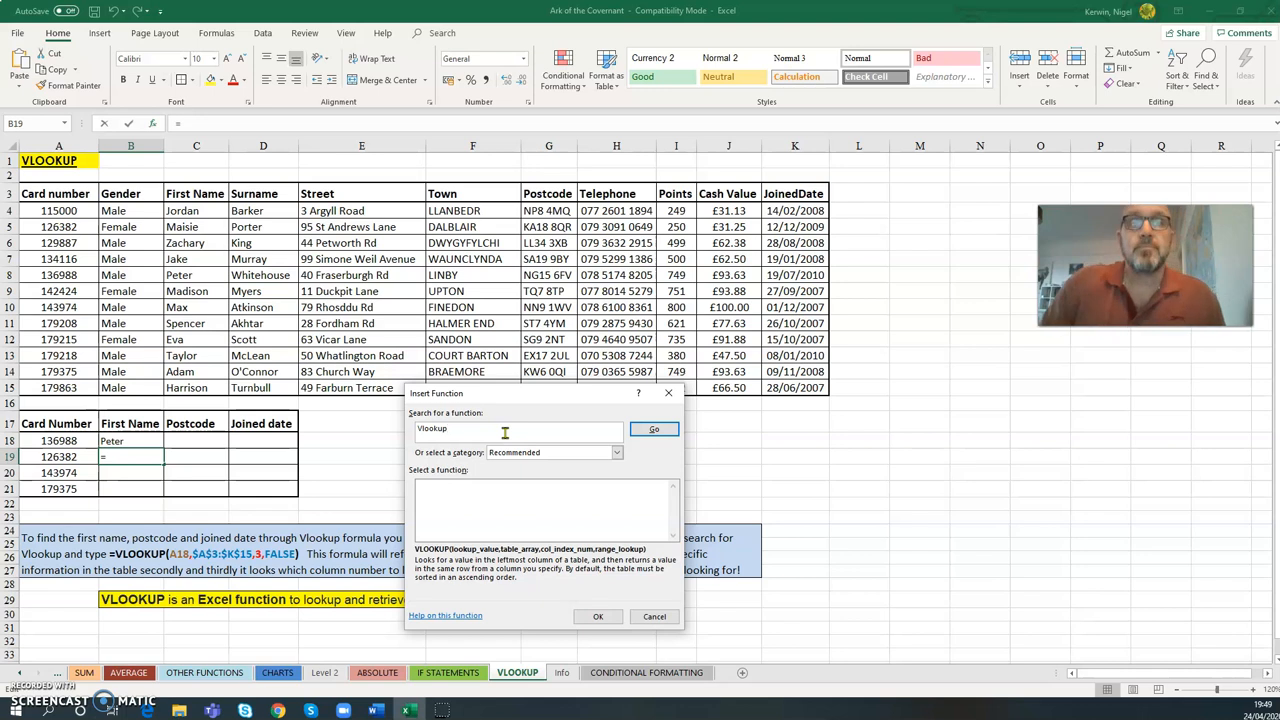
pyautogui.click(652, 429)
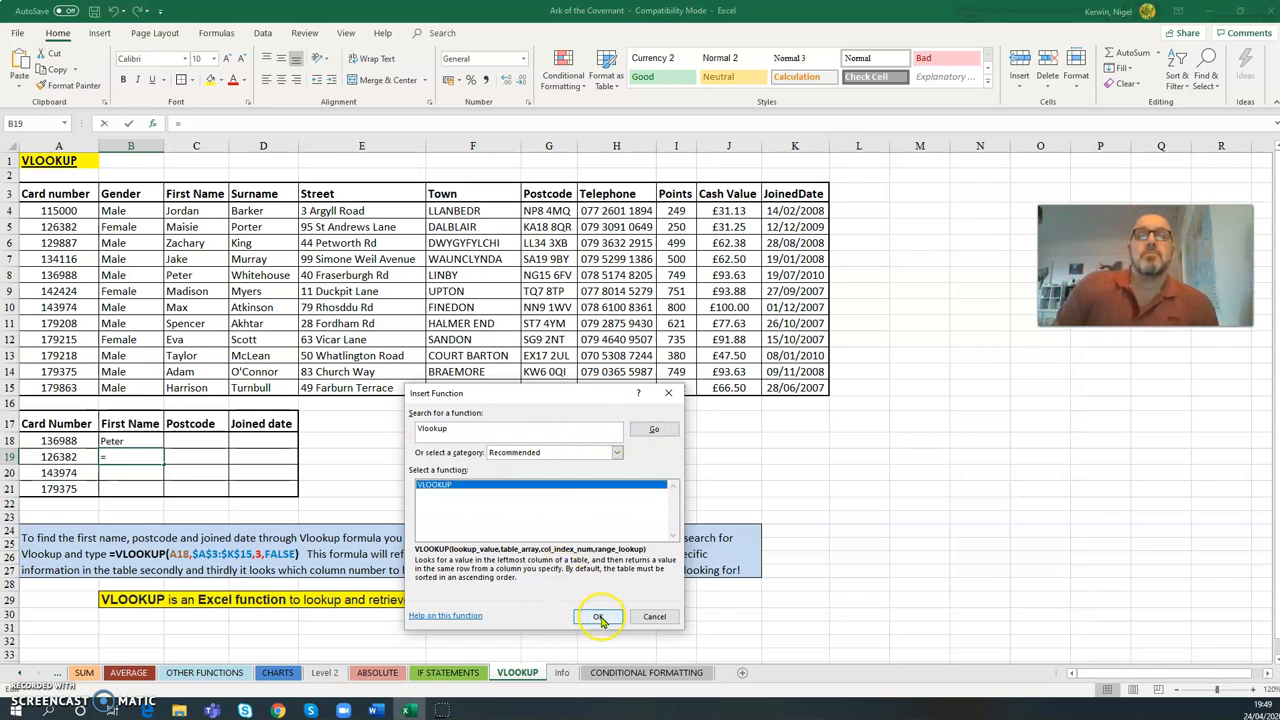
pyautogui.click(595, 616)
# - Set the B19 VLOOKUP's lookup value to A19 and its table array to Info!$A$2:$K$13
pyautogui.moveTo(424, 409); pyautogui.dragTo(373, 312)
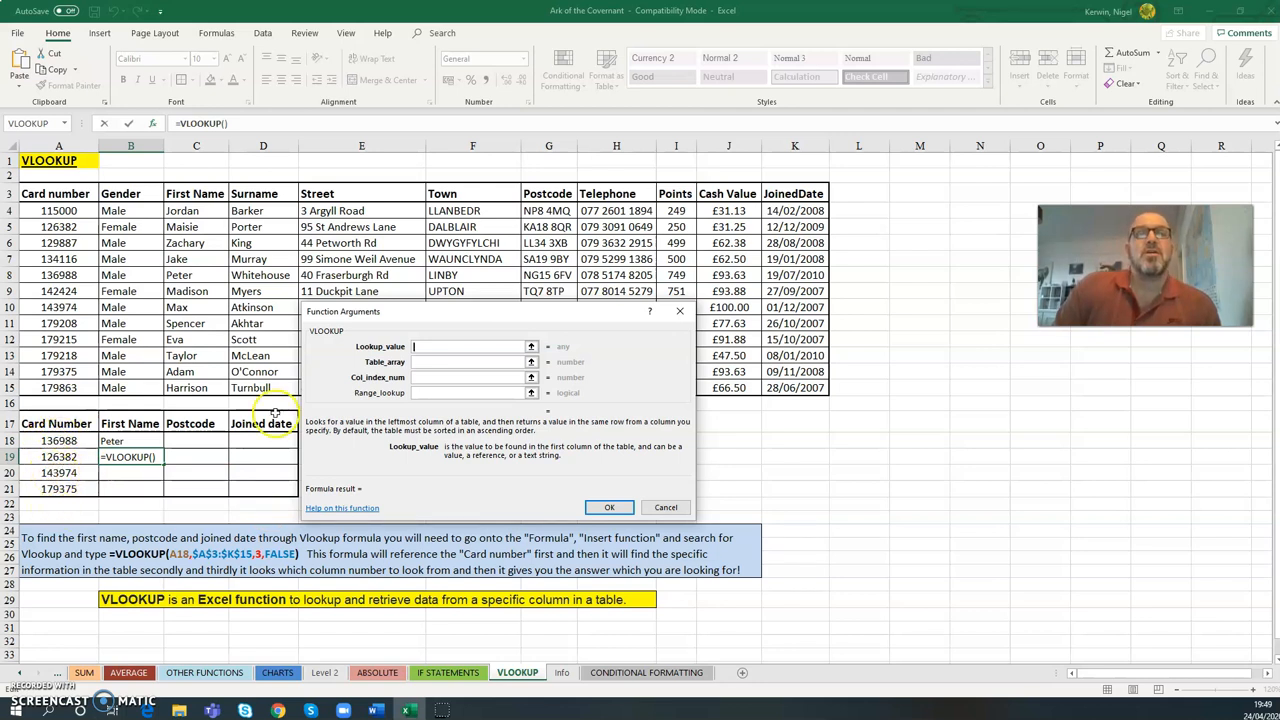
pyautogui.click(45, 457)
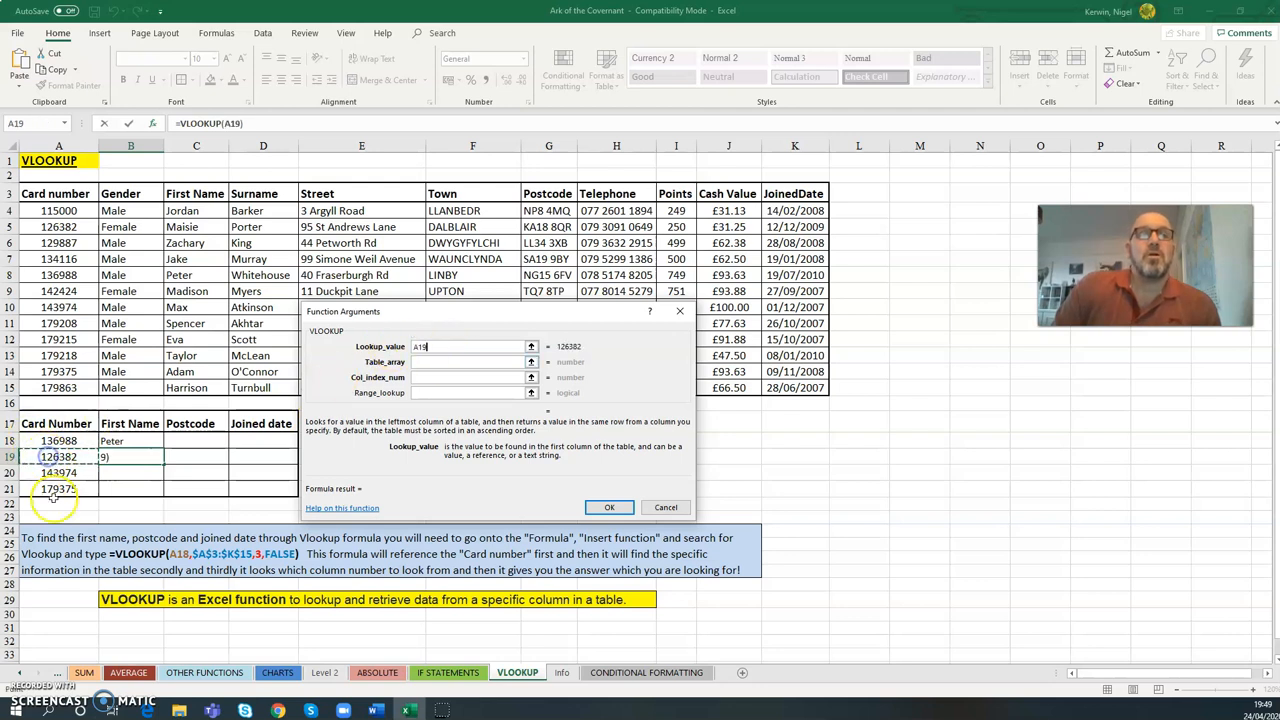
pyautogui.click(451, 363)
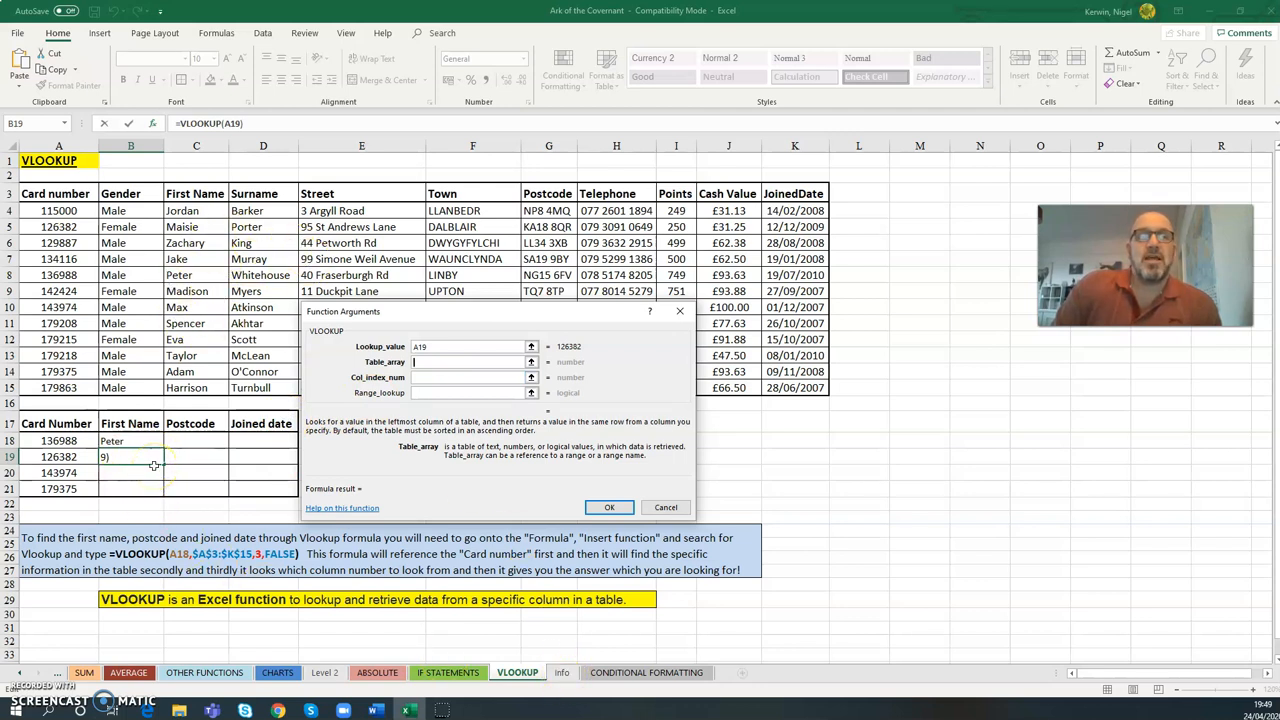
pyautogui.click(563, 673)
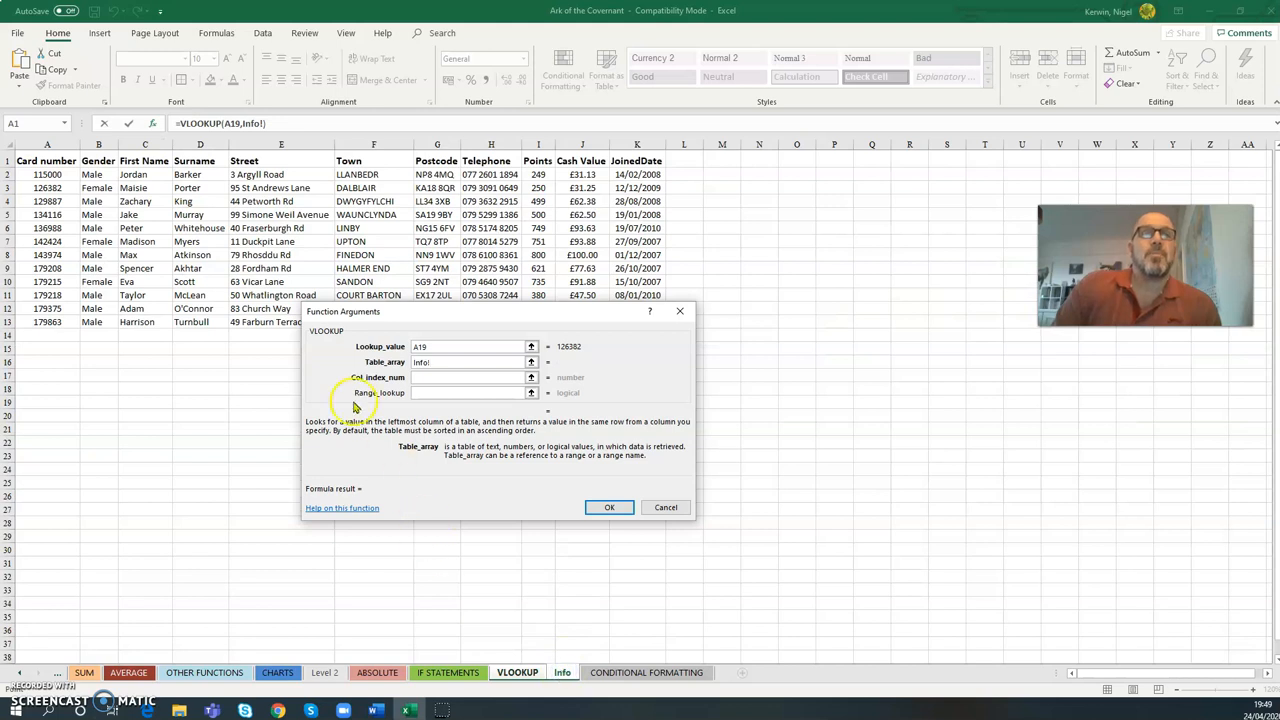
pyautogui.moveTo(55, 175); pyautogui.dragTo(639, 325)
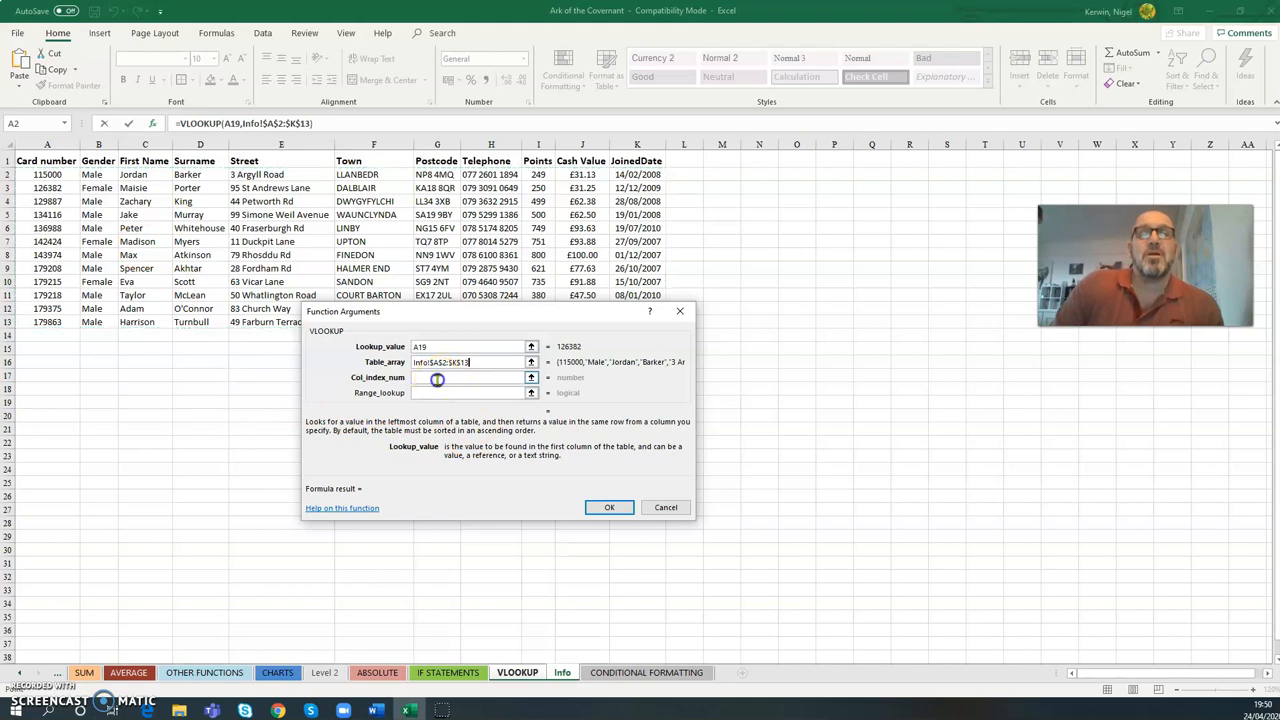
# - Set the column index number to 3 and the range lookup to false, and complete the B19 formula
pyautogui.click(437, 379)
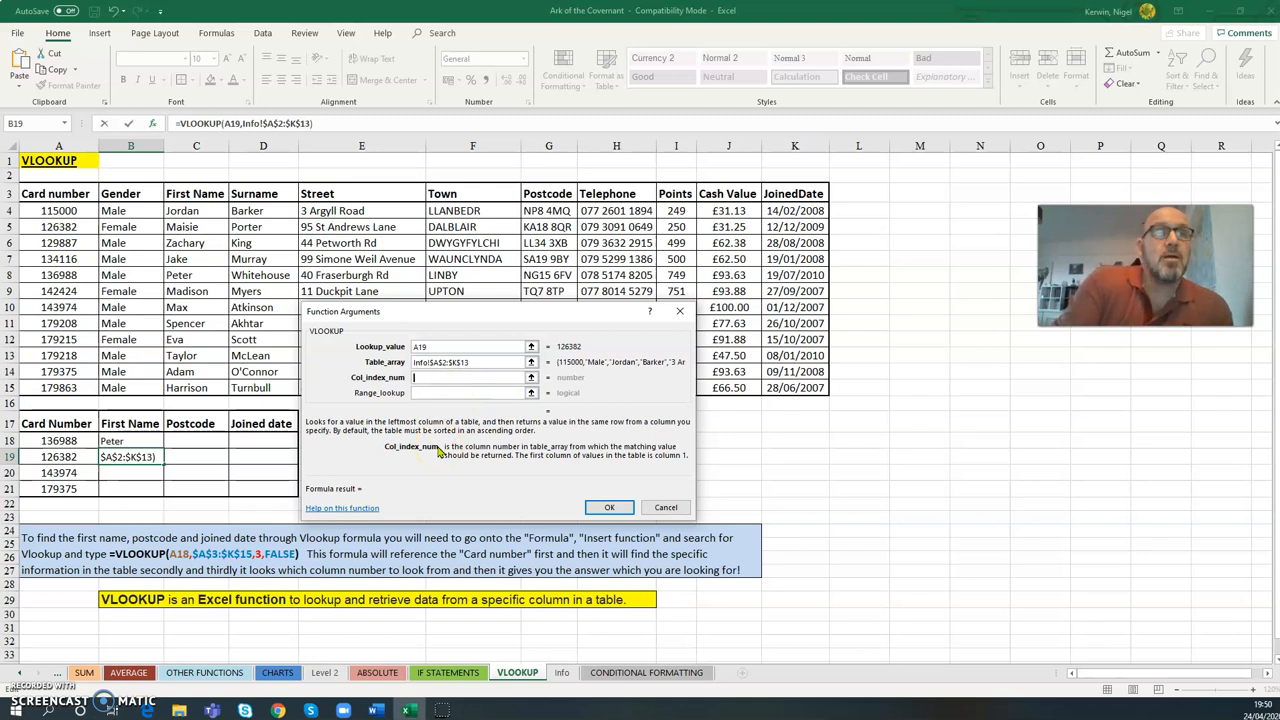
pyautogui.write('3')
pyautogui.click(457, 392)
pyautogui.write('false')
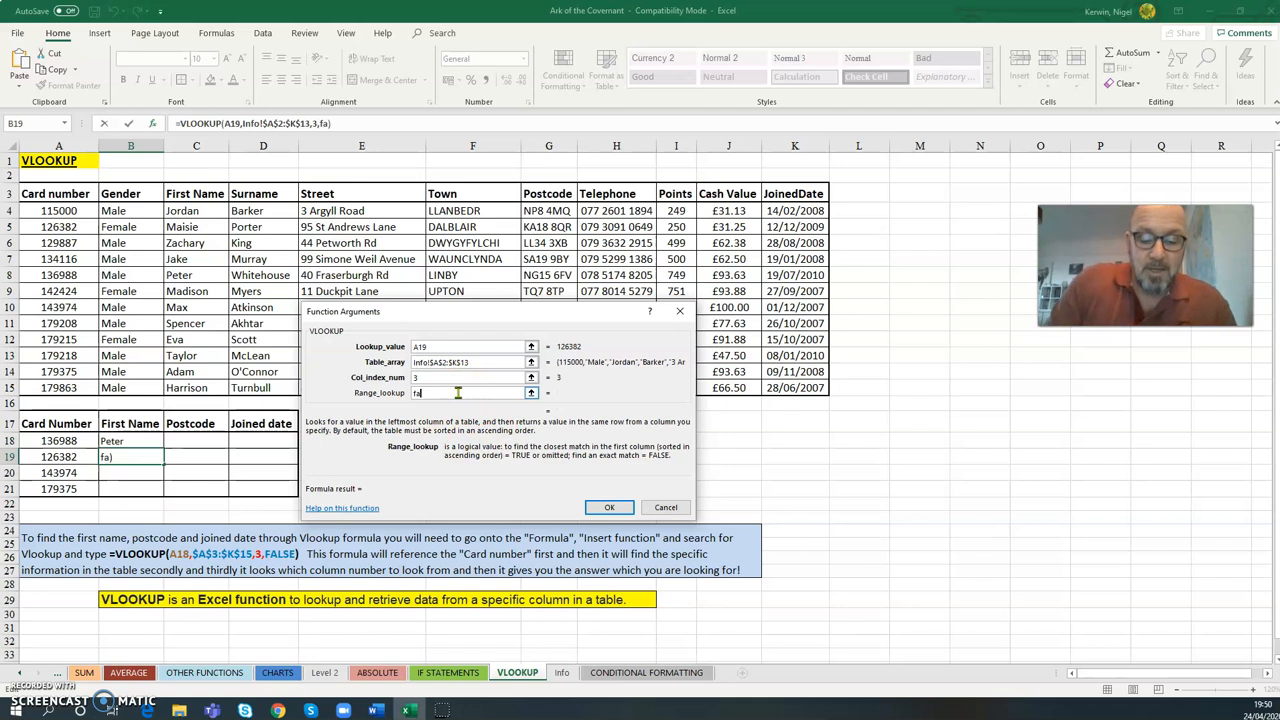
pyautogui.click(612, 506)
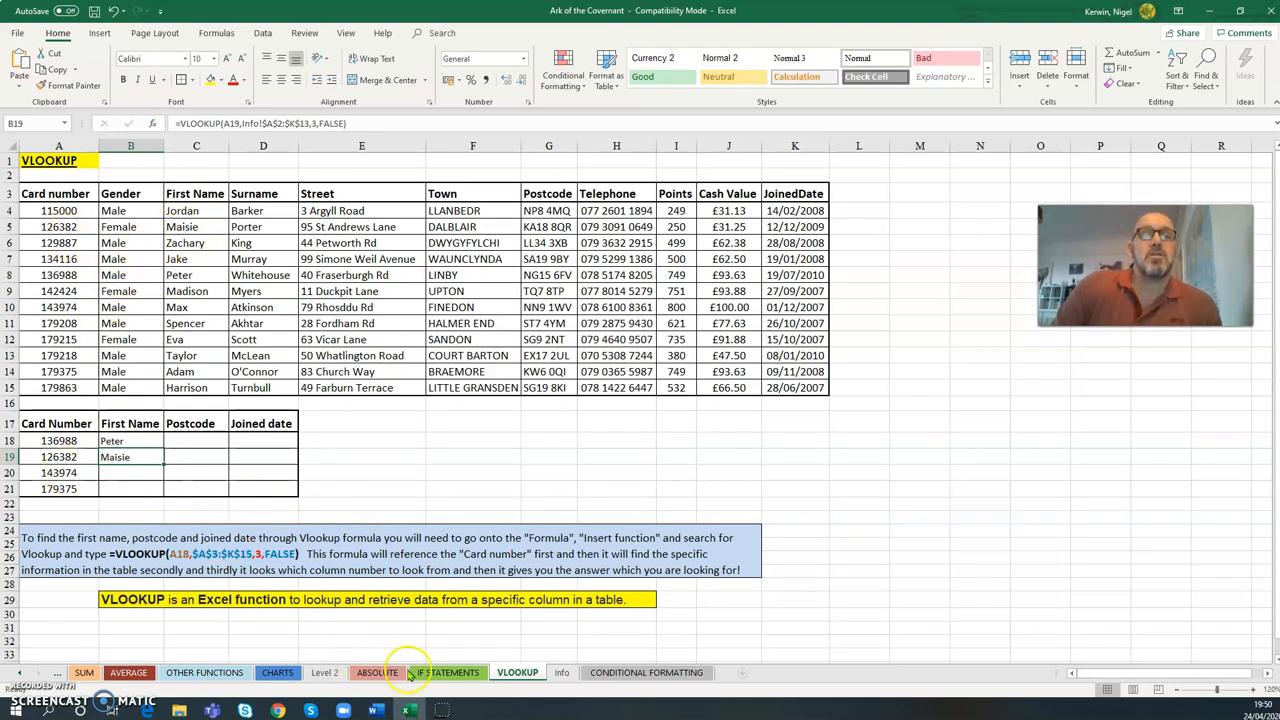
# - Compare the B19 result with the matching card number's row on the Info sheet, and return to the VLOOKUP sheet
pyautogui.click(562, 673)
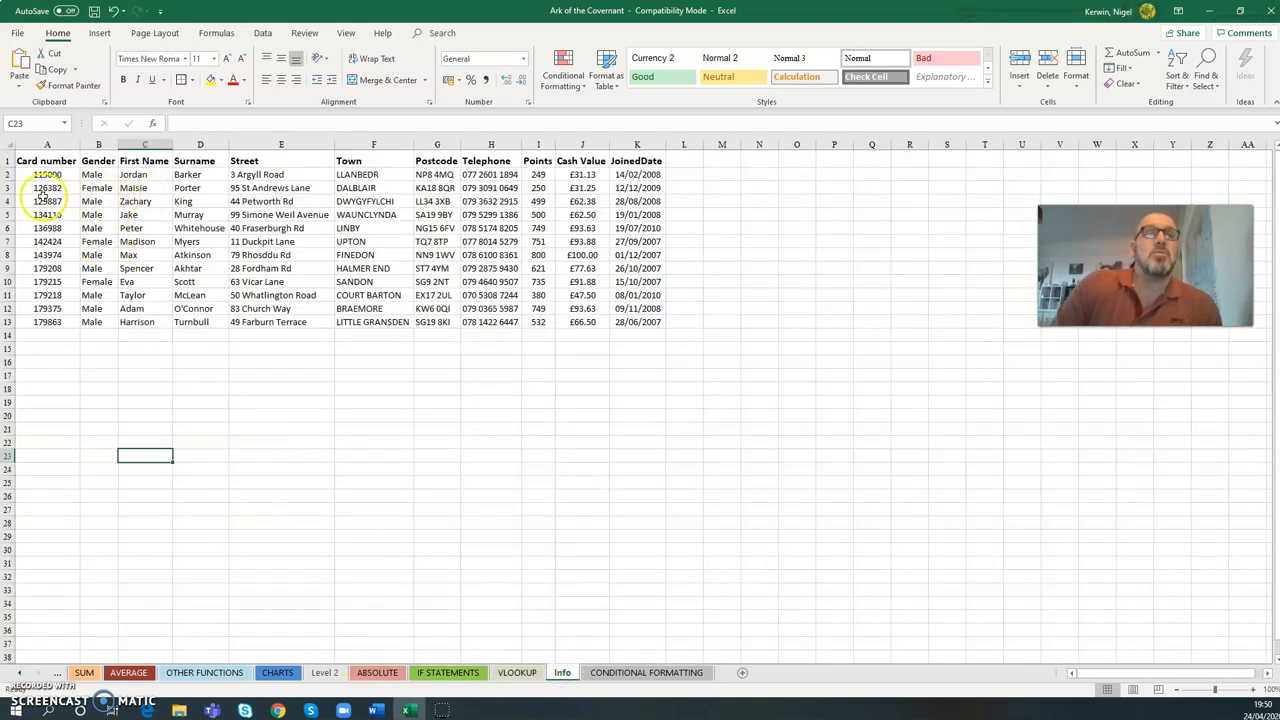
pyautogui.click(517, 673)
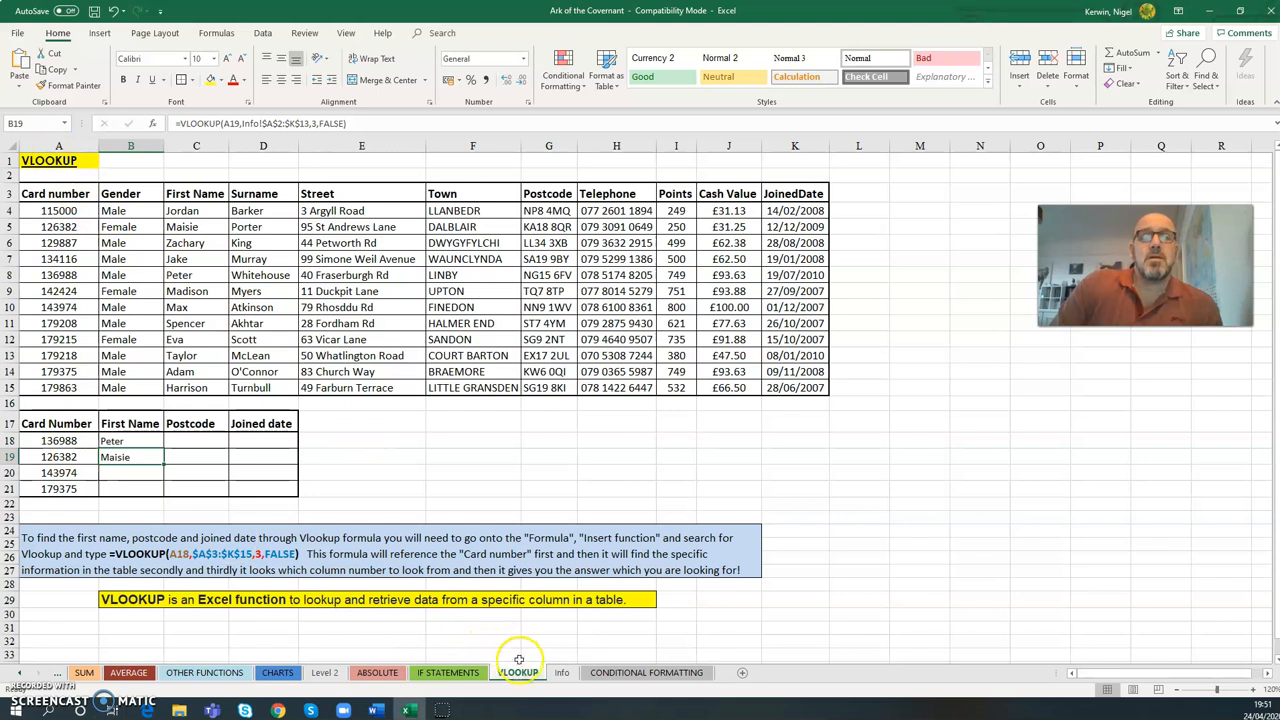
# - Insert two empty columns before the Card number column on the Info sheet
pyautogui.click(563, 674)
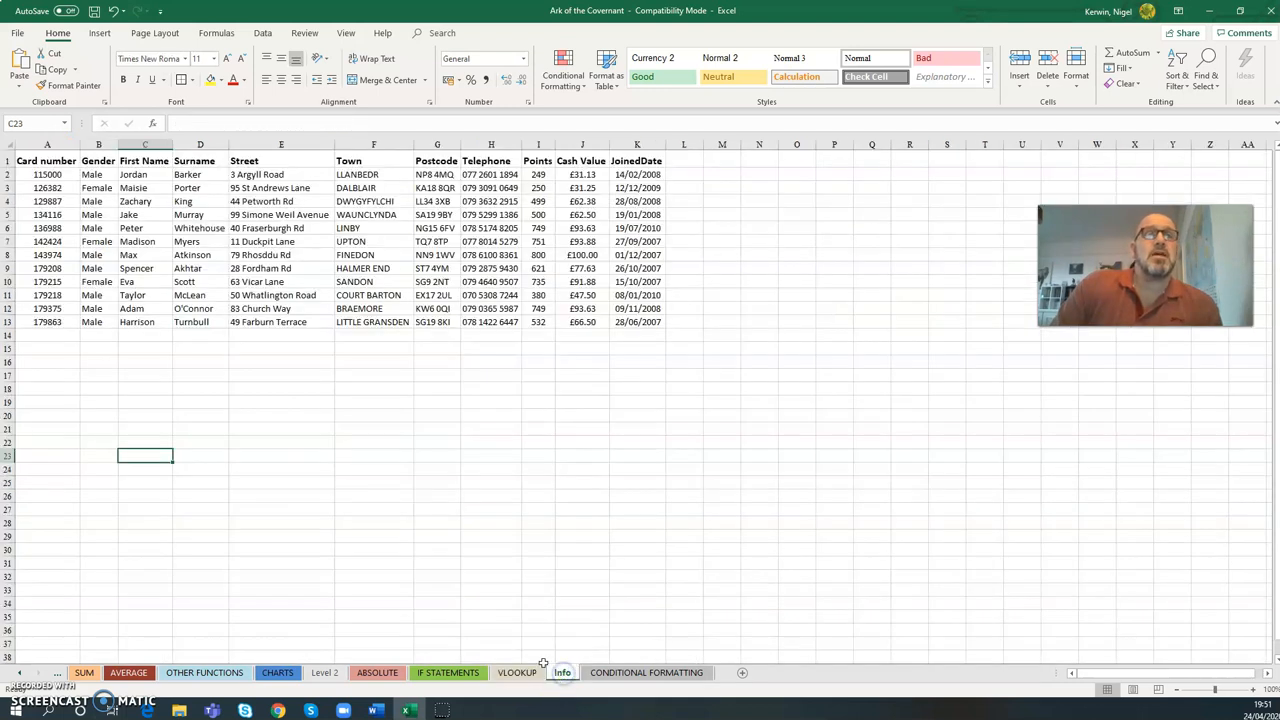
pyautogui.click(46, 145)
pyautogui.rightClick(46, 145)
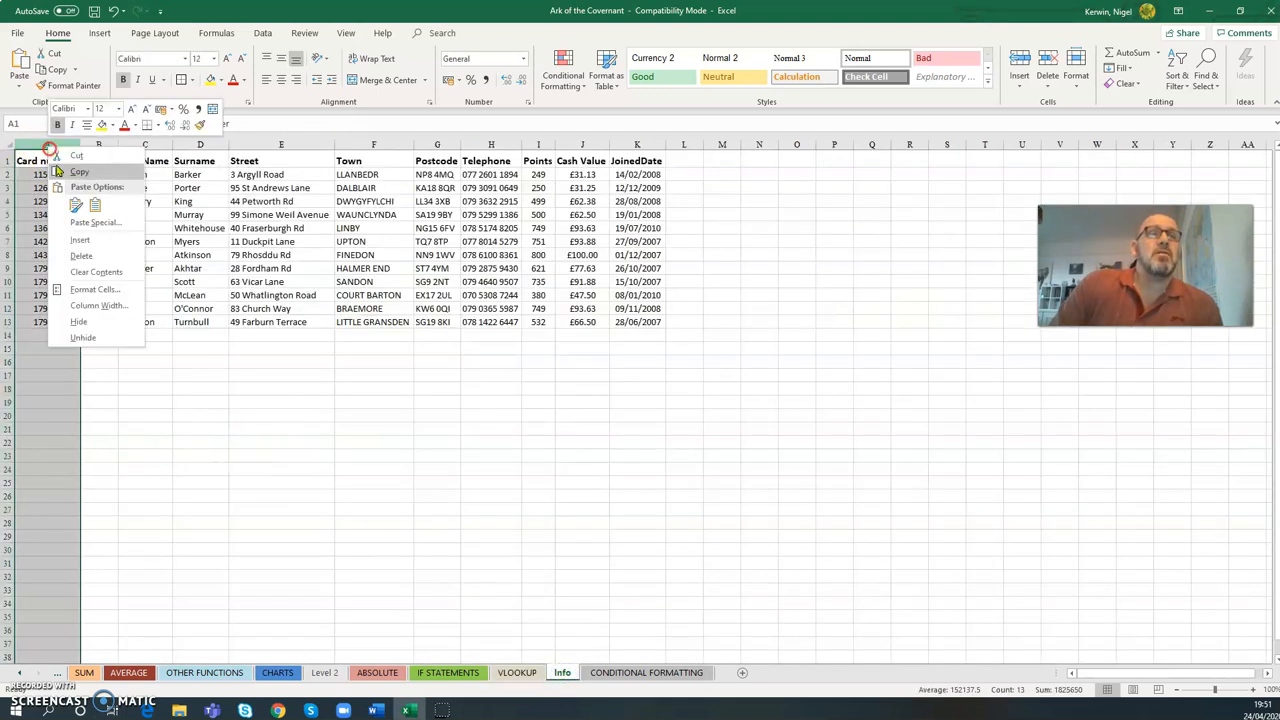
pyautogui.click(72, 248)
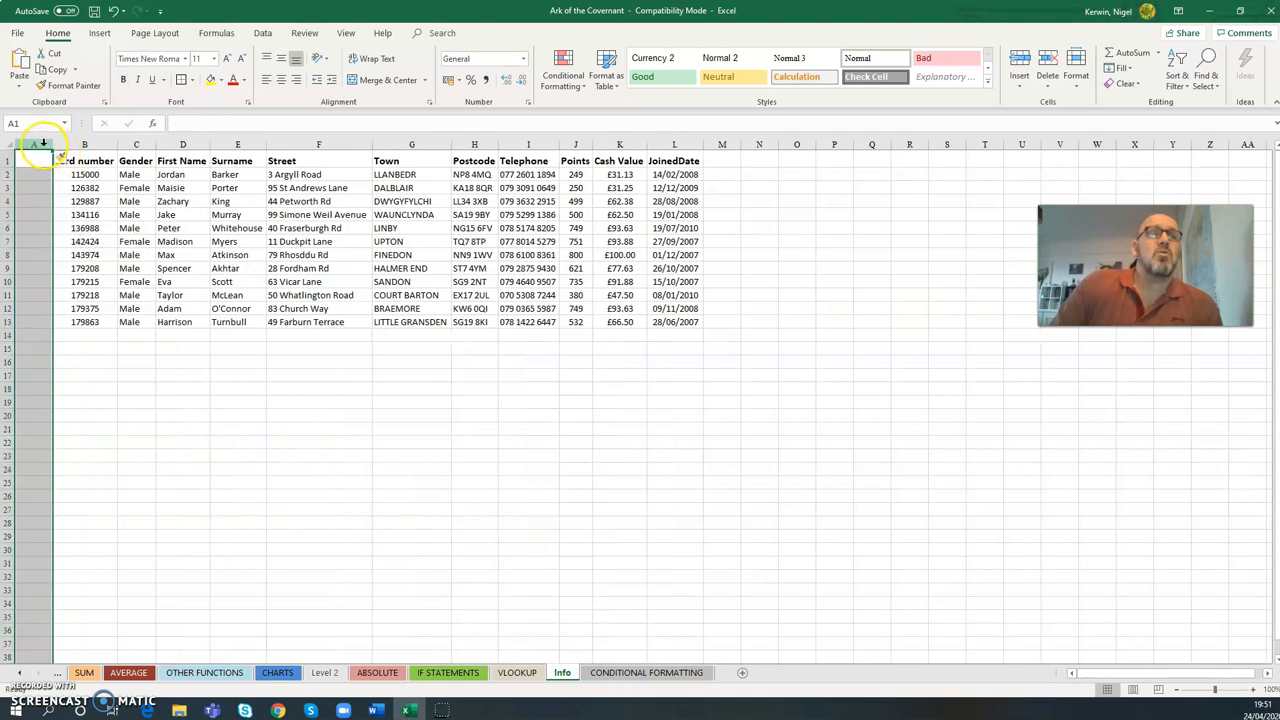
pyautogui.rightClick(42, 146)
pyautogui.click(77, 242)
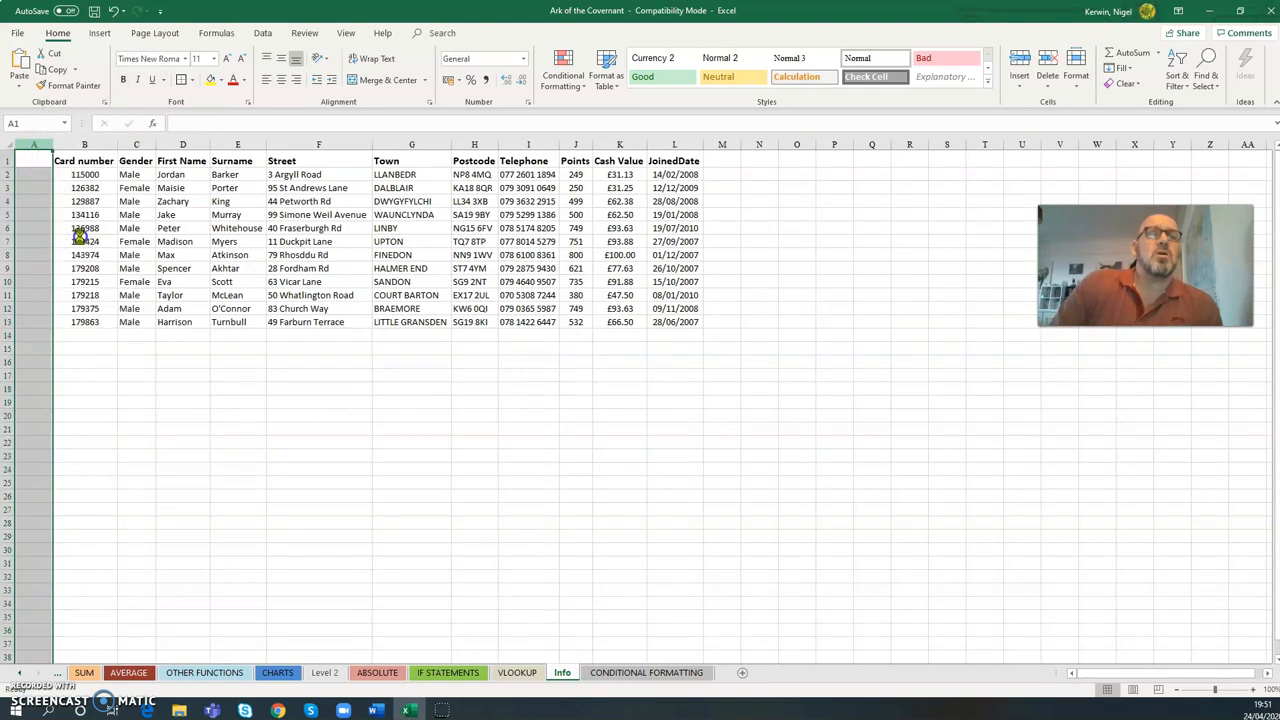
pyautogui.click(182, 455)
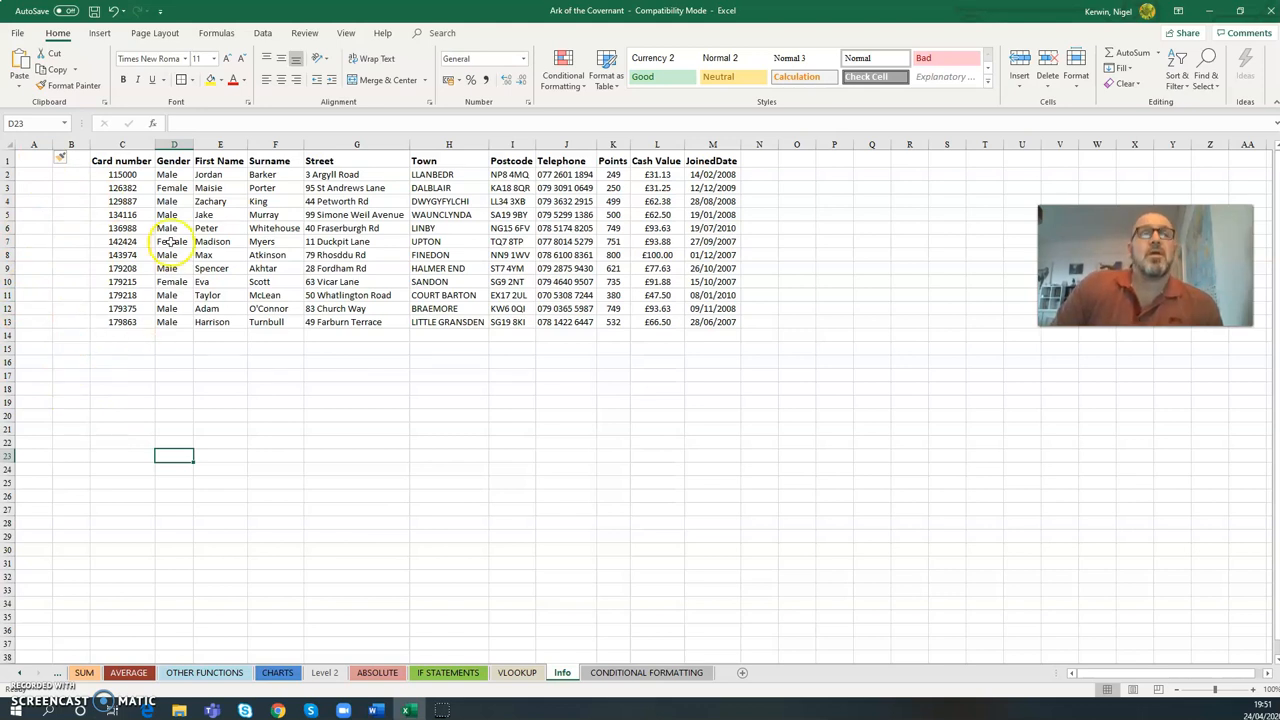
# - Examine the shifted data range C2:M13 and the position of the First Name column within it
pyautogui.moveTo(122, 175); pyautogui.dragTo(703, 326)
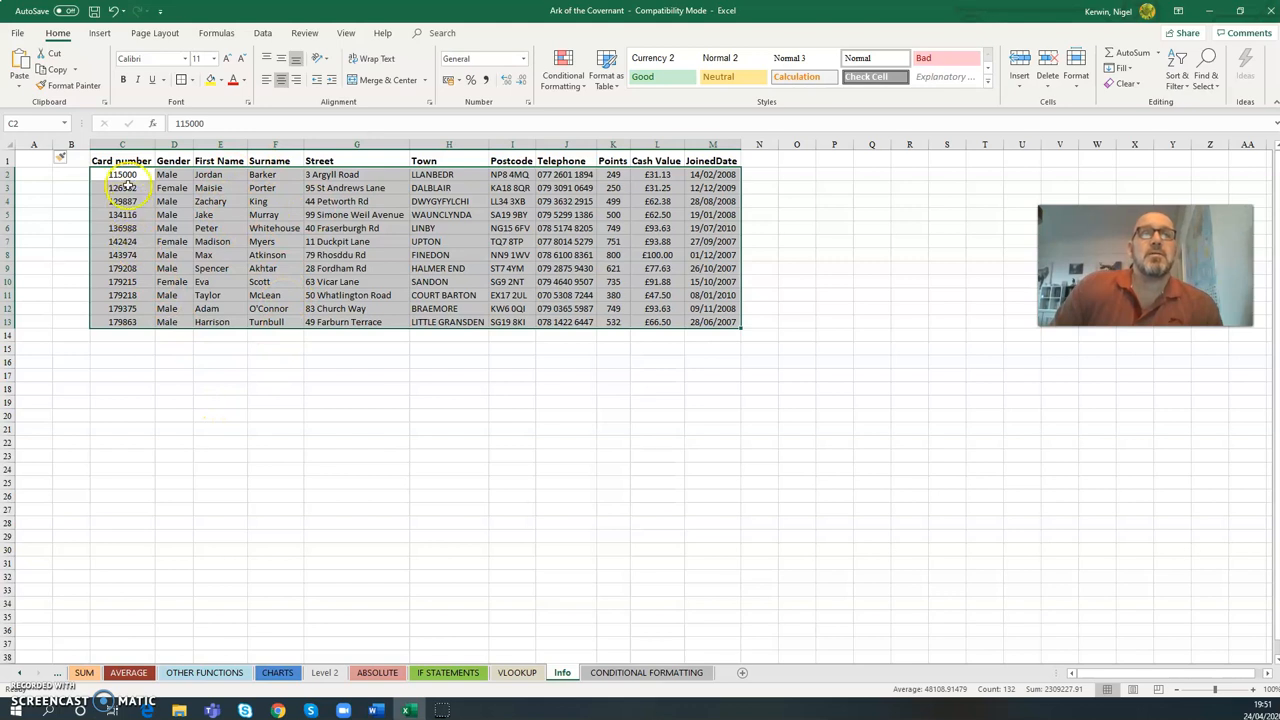
pyautogui.click(213, 188)
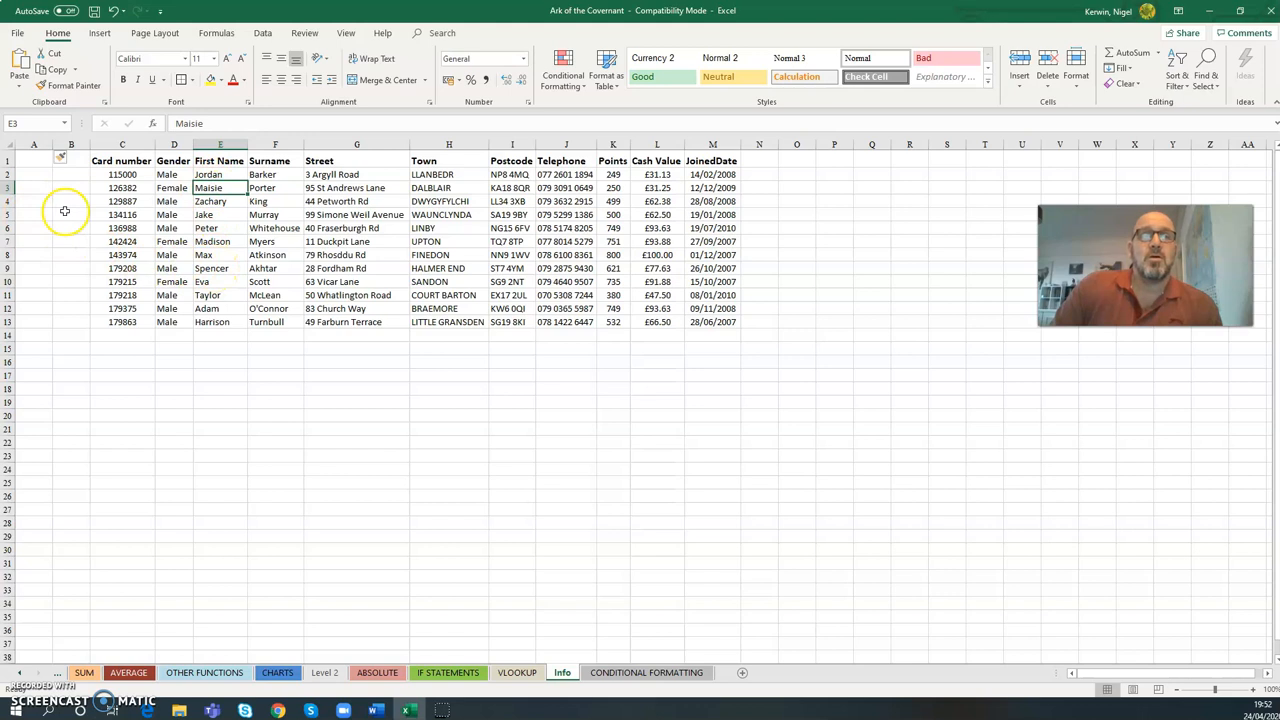
pyautogui.moveTo(122, 174); pyautogui.dragTo(694, 320)
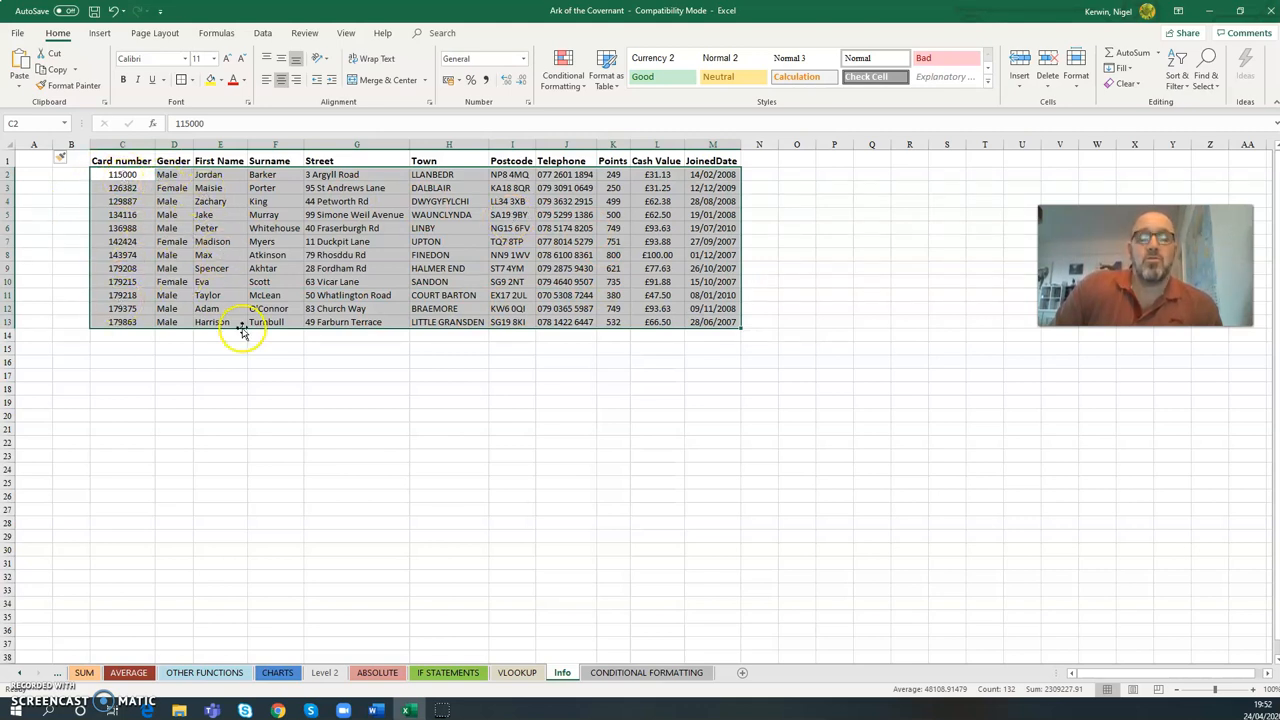
pyautogui.click(256, 375)
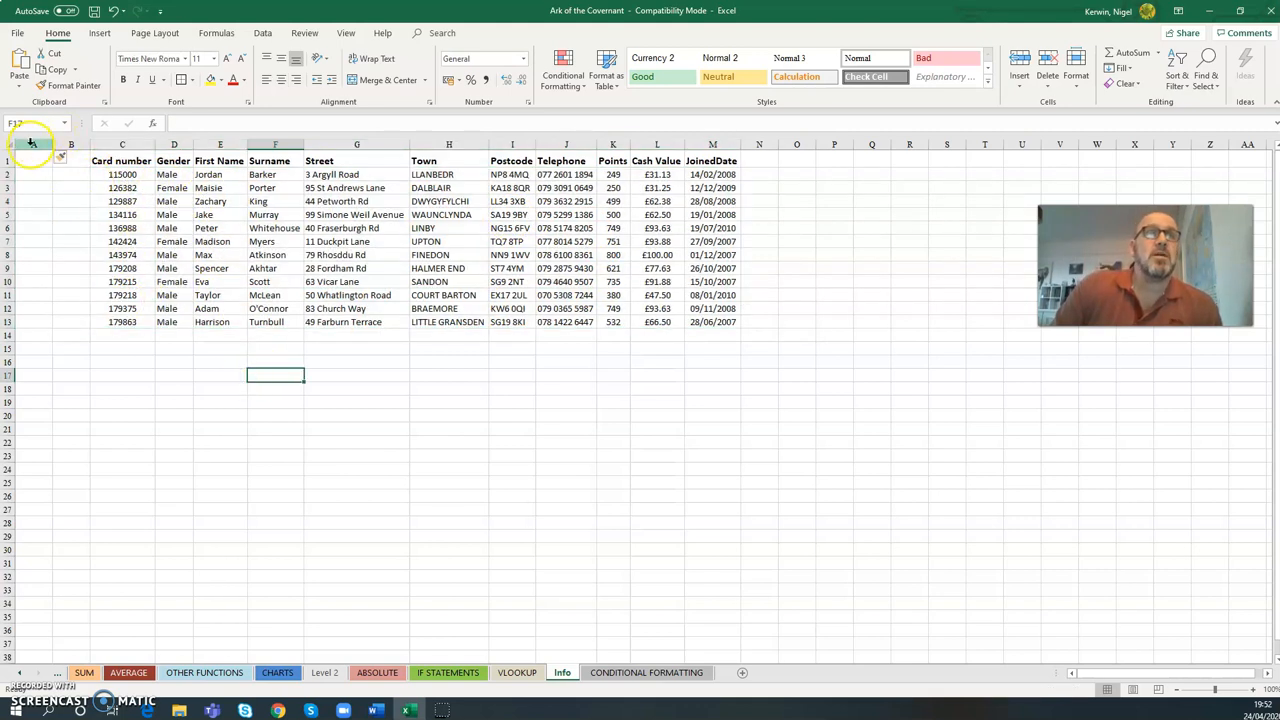
# - Delete the empty columns A and B from the Info sheet and return to the VLOOKUP sheet
pyautogui.moveTo(48, 144); pyautogui.dragTo(71, 144)
pyautogui.rightClick(54, 236)
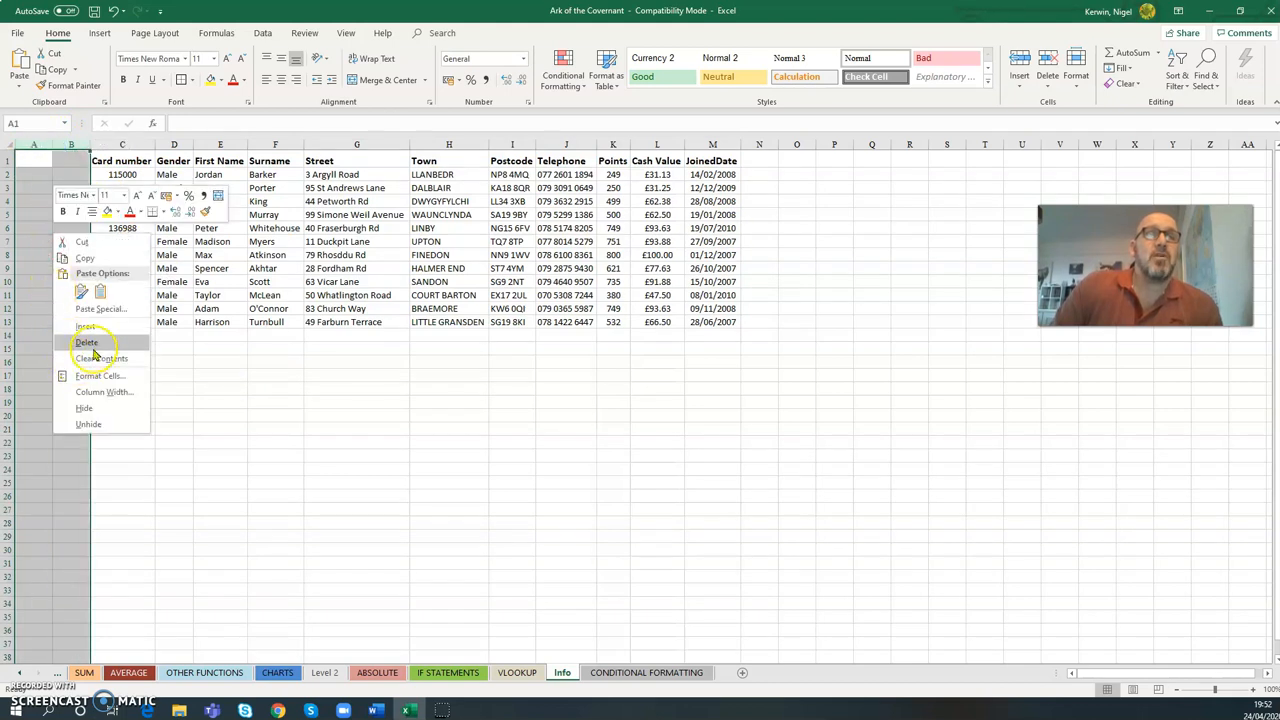
pyautogui.click(86, 342)
pyautogui.click(150, 386)
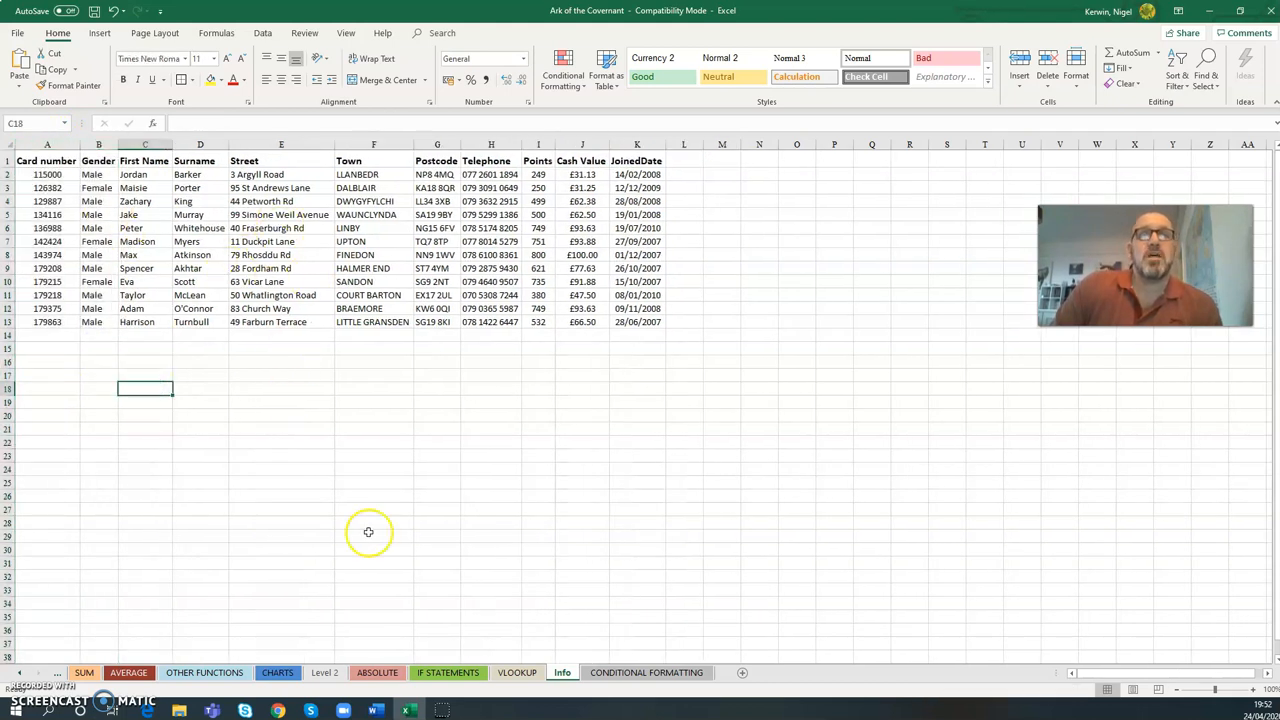
pyautogui.click(517, 672)
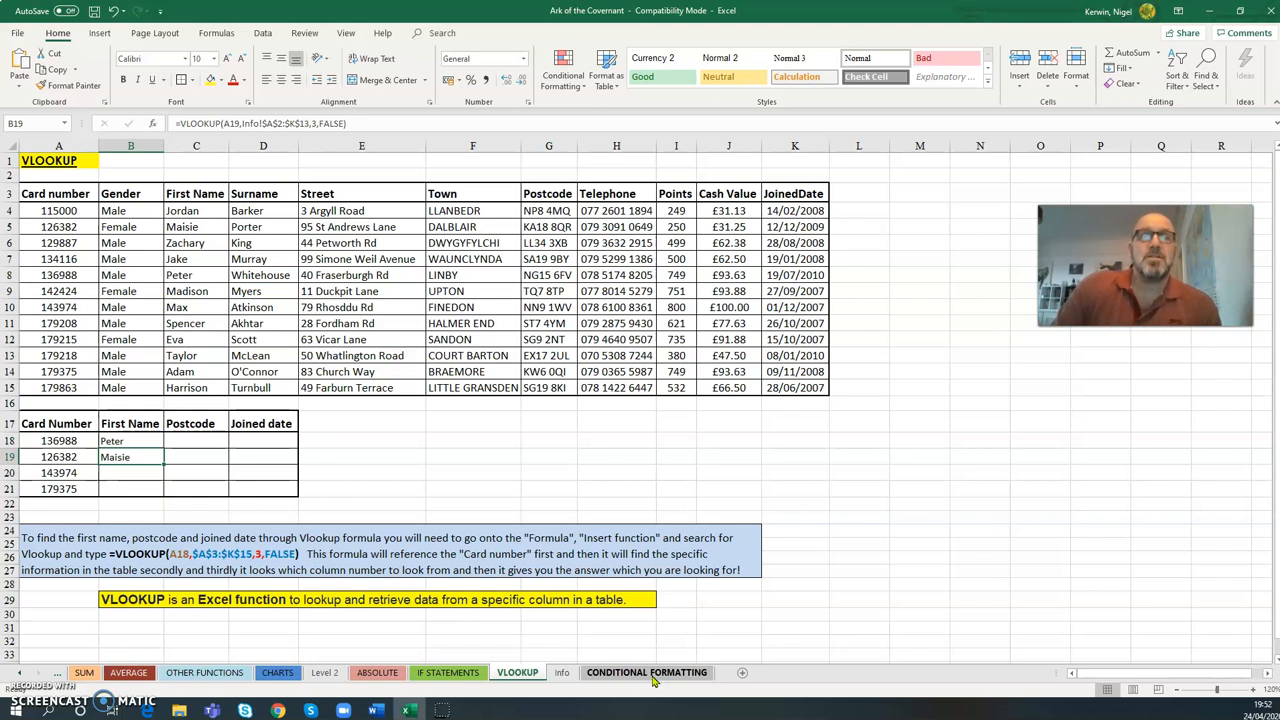
pyautogui.click(660, 677)
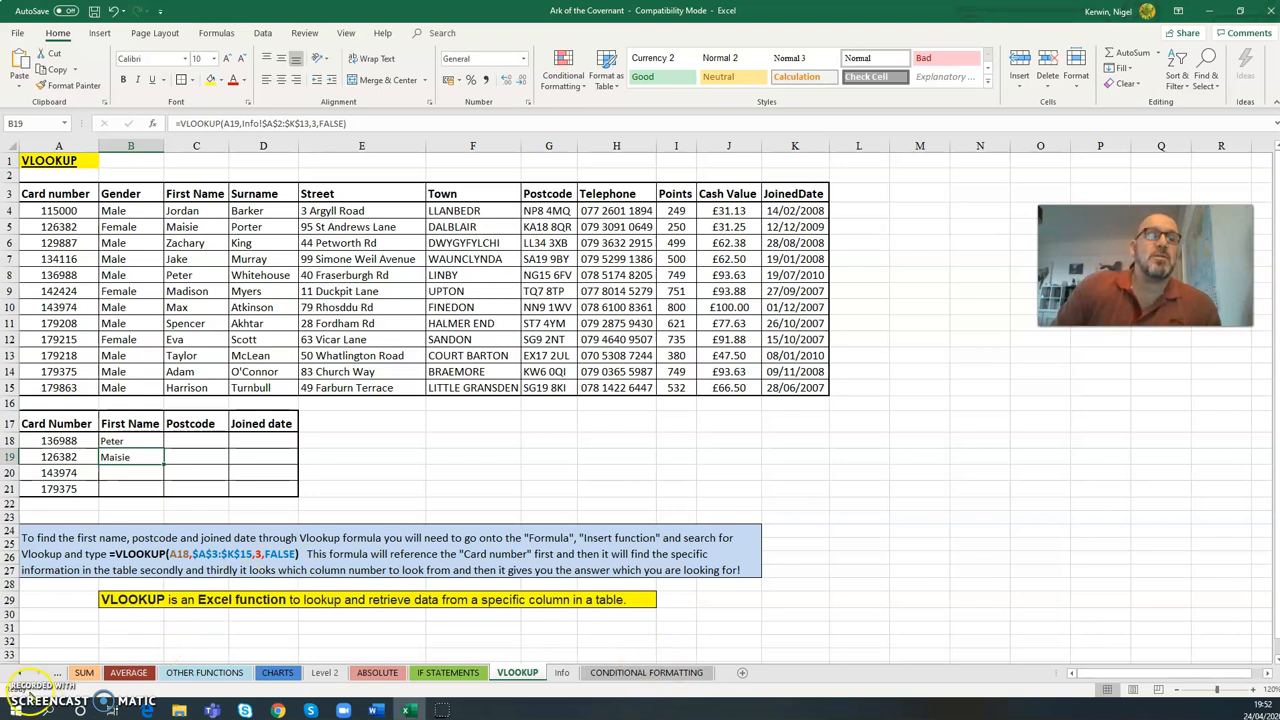